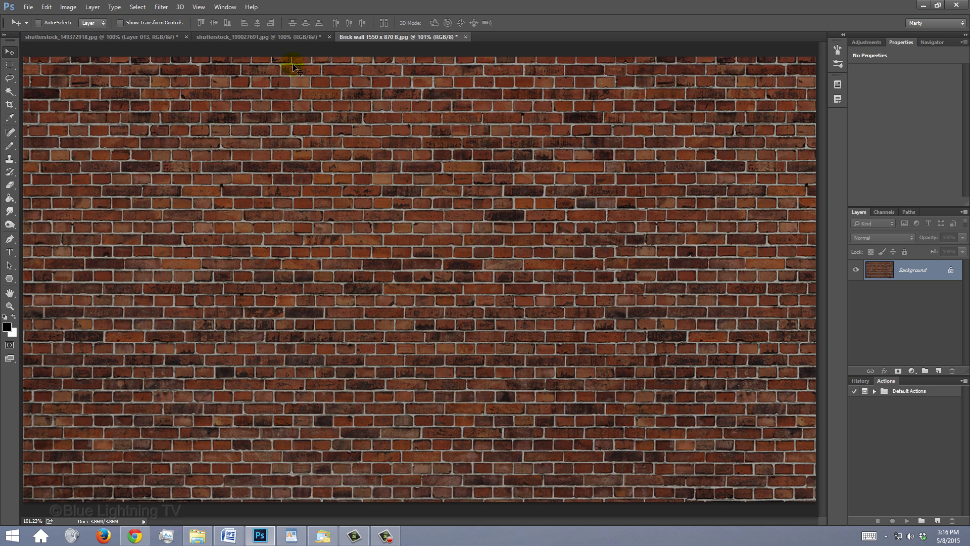
# Step: Bring the running man photo, shutterstock_199027691.jpg, to the front
pyautogui.click(286, 37)
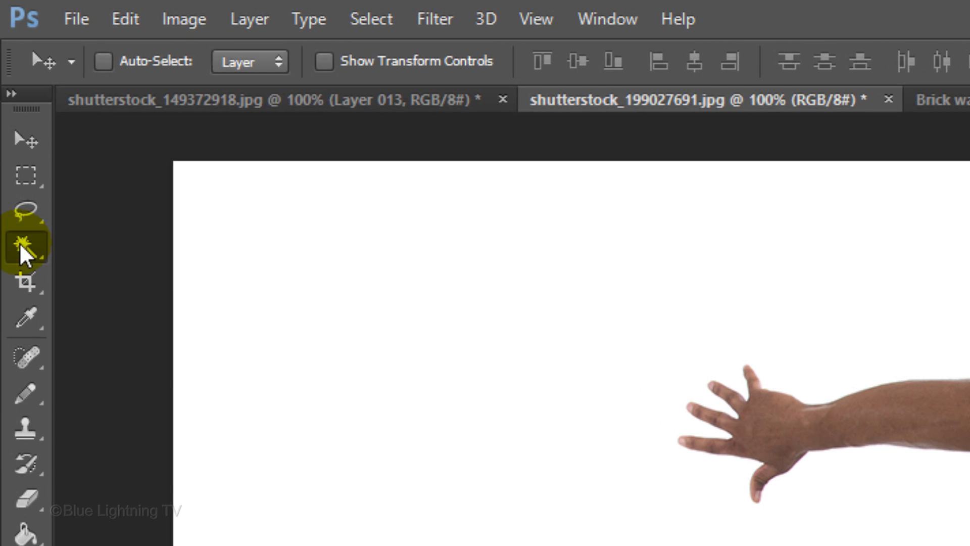
# Step: Magic Wand the white background, check it in Quick Mask, invert, and copy the runner to a new layer
pyautogui.moveTo(22, 251); pyautogui.dragTo(141, 280)
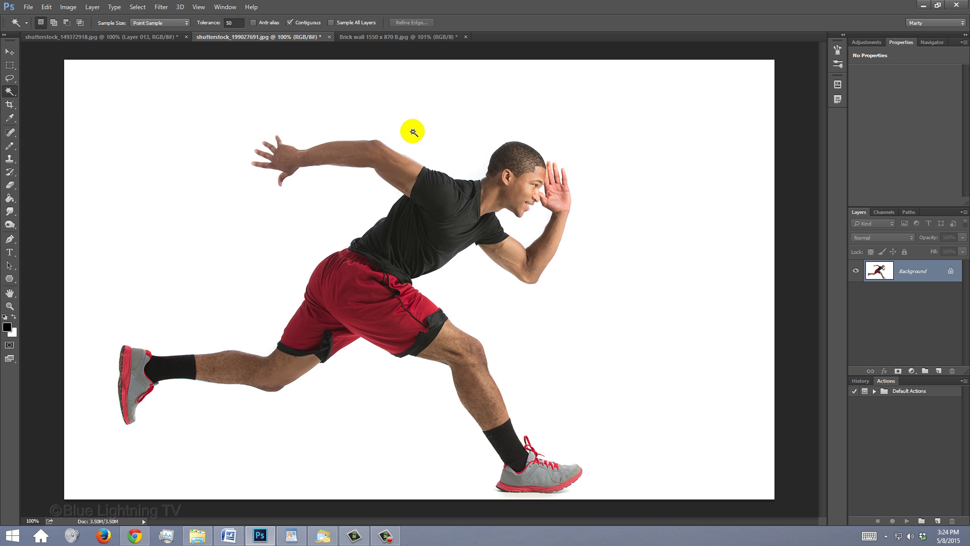
pyautogui.click(456, 137)
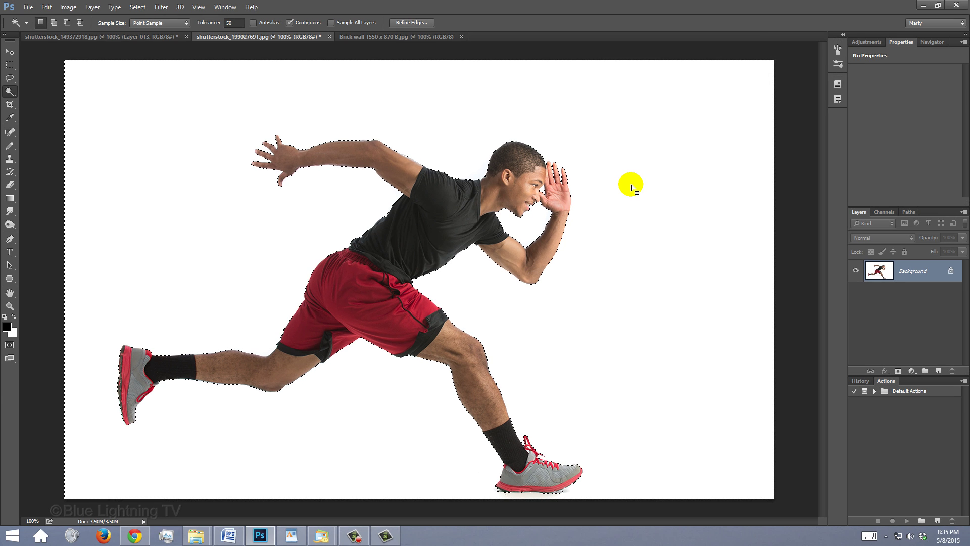
pyautogui.press('q')
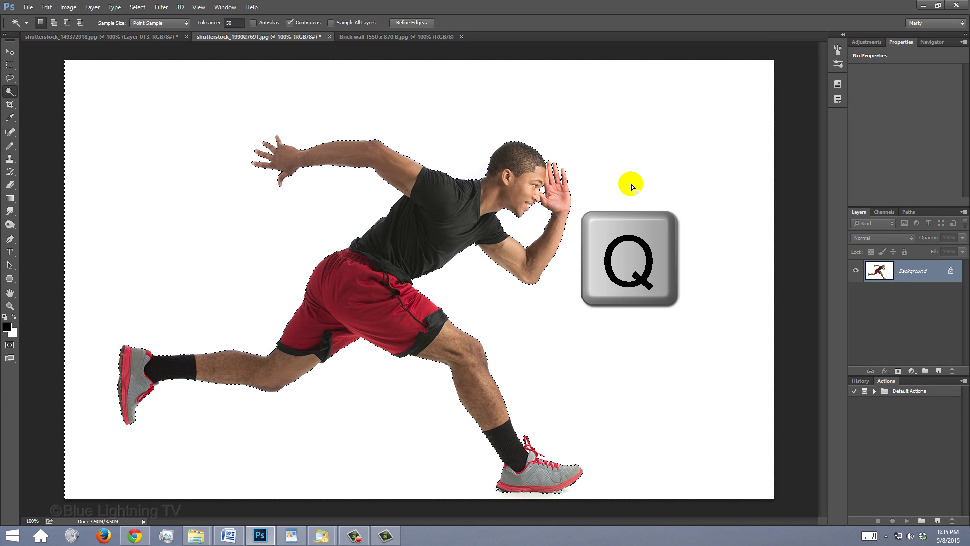
pyautogui.press('q')
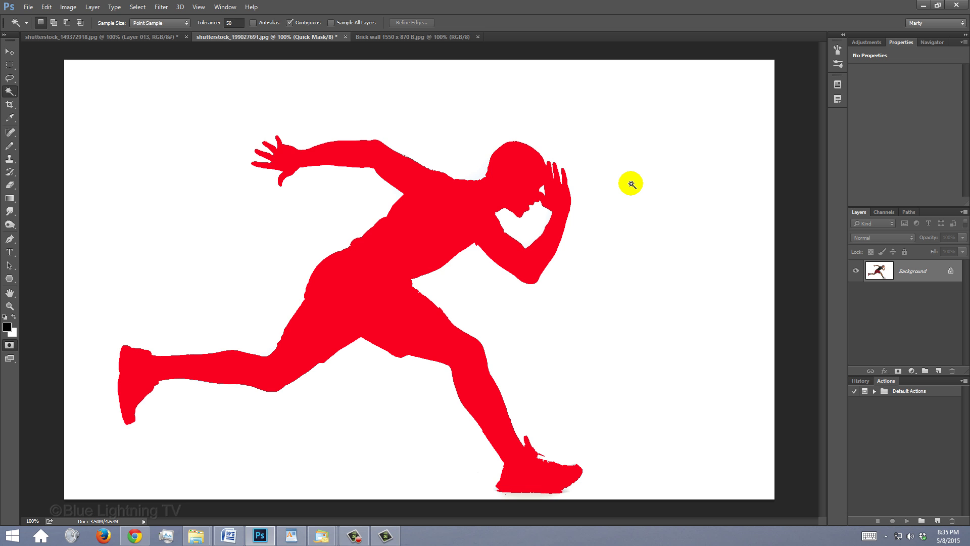
pyautogui.press('q')
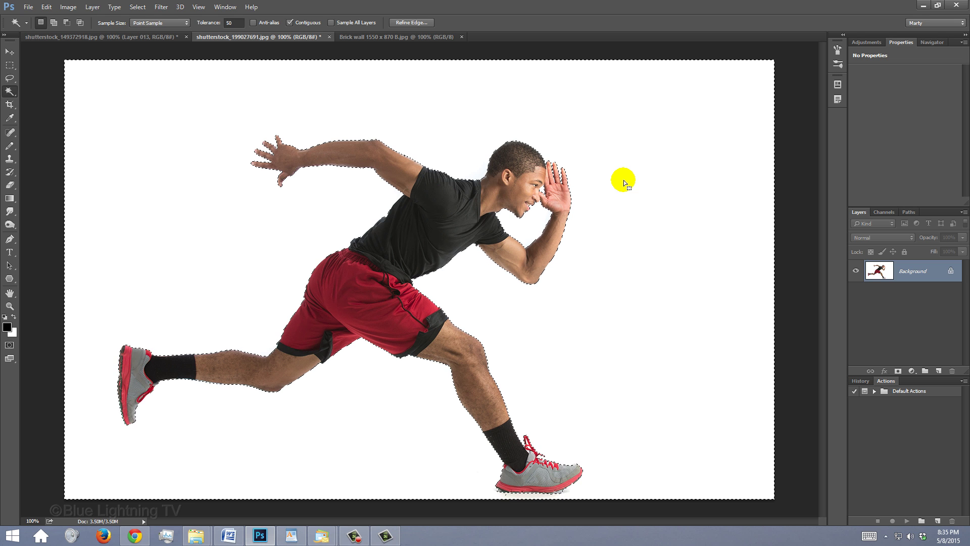
pyautogui.hotkey('ctrl', 'shift', 'i')
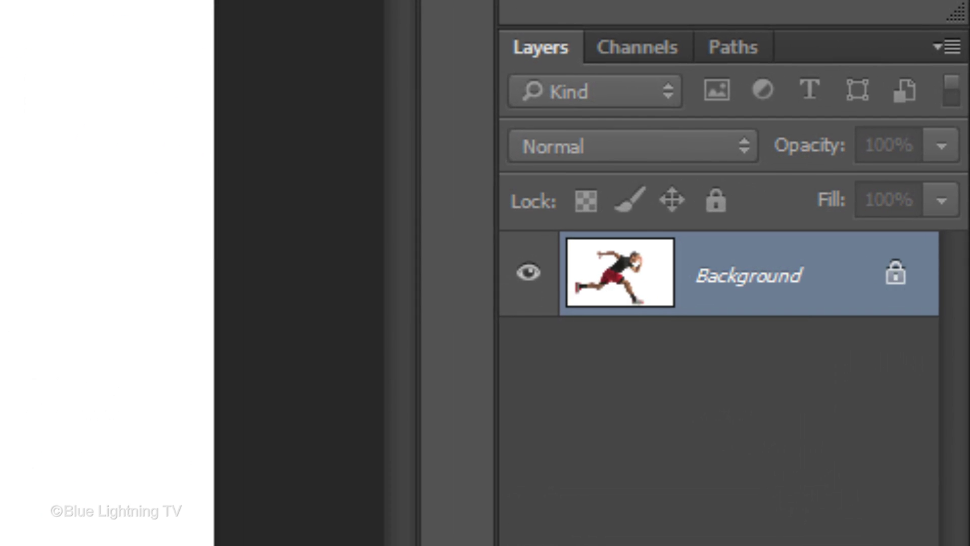
pyautogui.hotkey('ctrl', 'j')
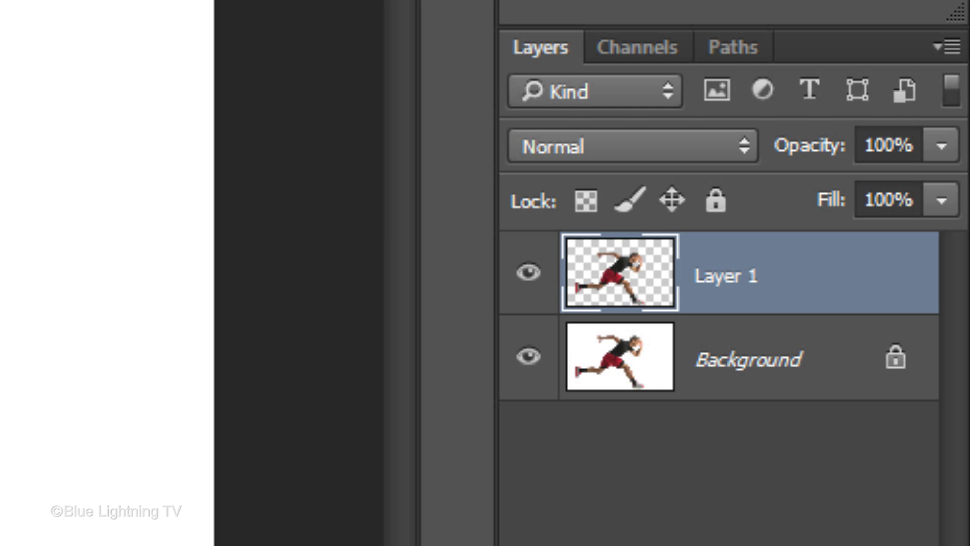
# Step: Hide the Background layer and convert the cut-out runner layer to a Smart Object
pyautogui.click(528, 358)
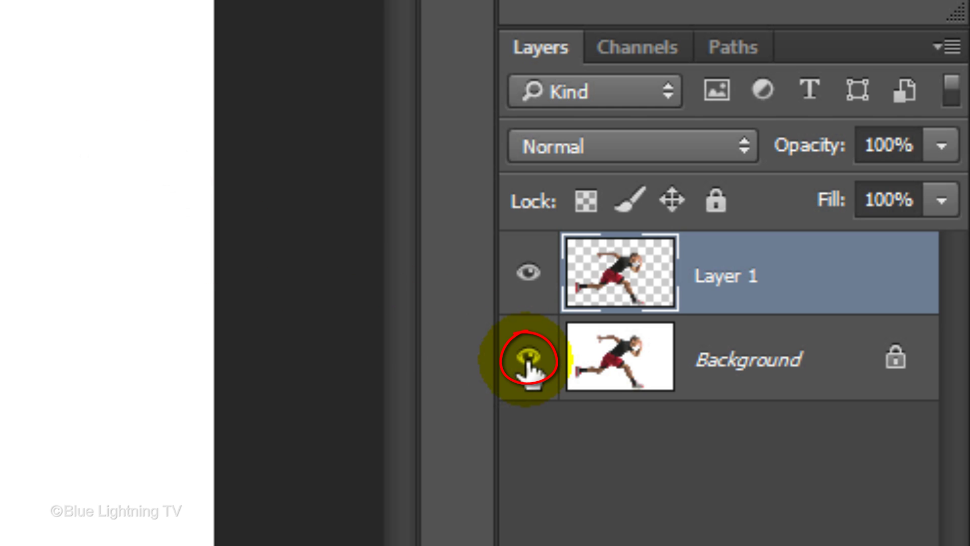
pyautogui.click(528, 358)
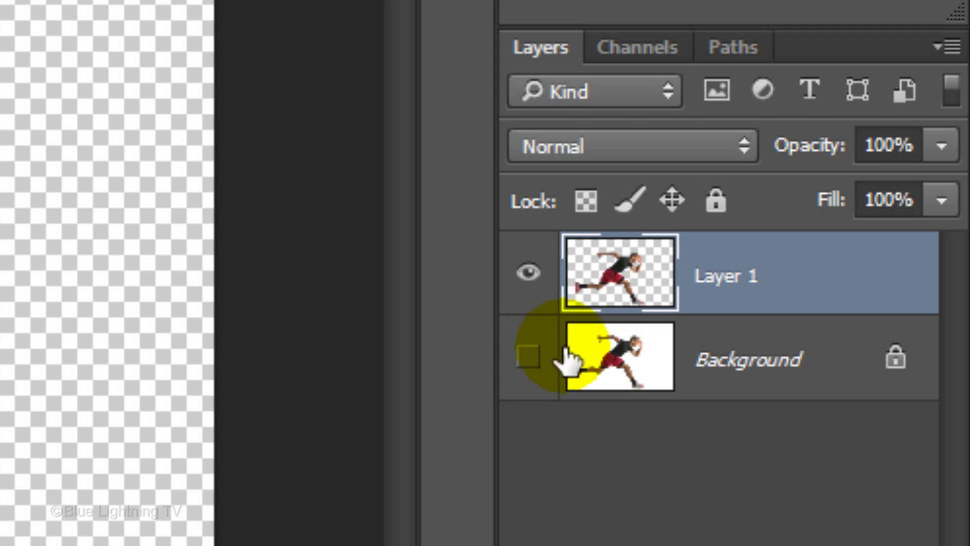
pyautogui.click(948, 47)
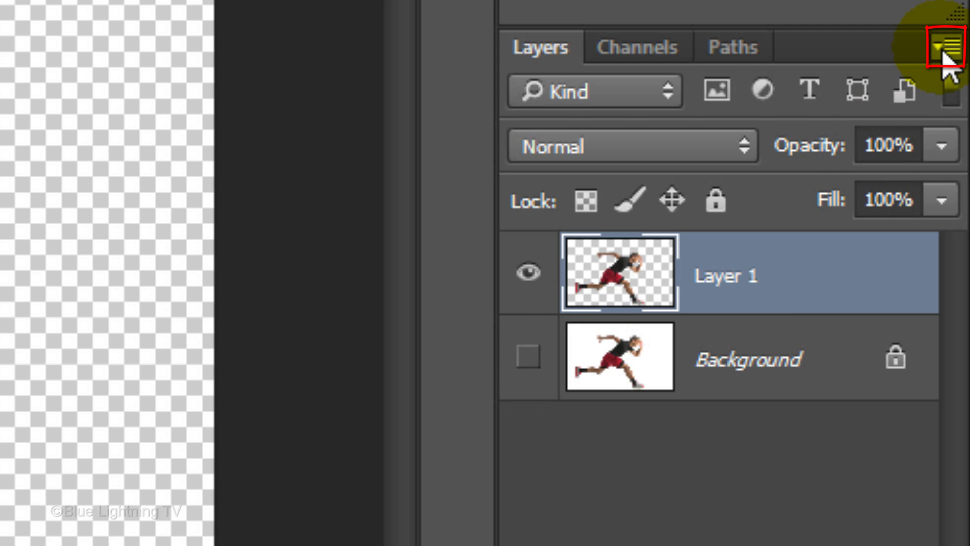
pyautogui.click(945, 50)
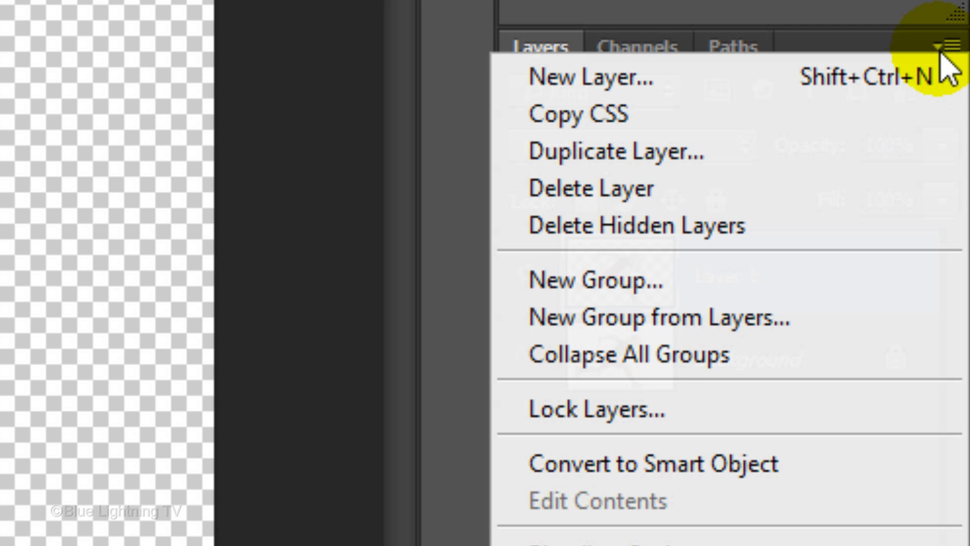
pyautogui.click(781, 474)
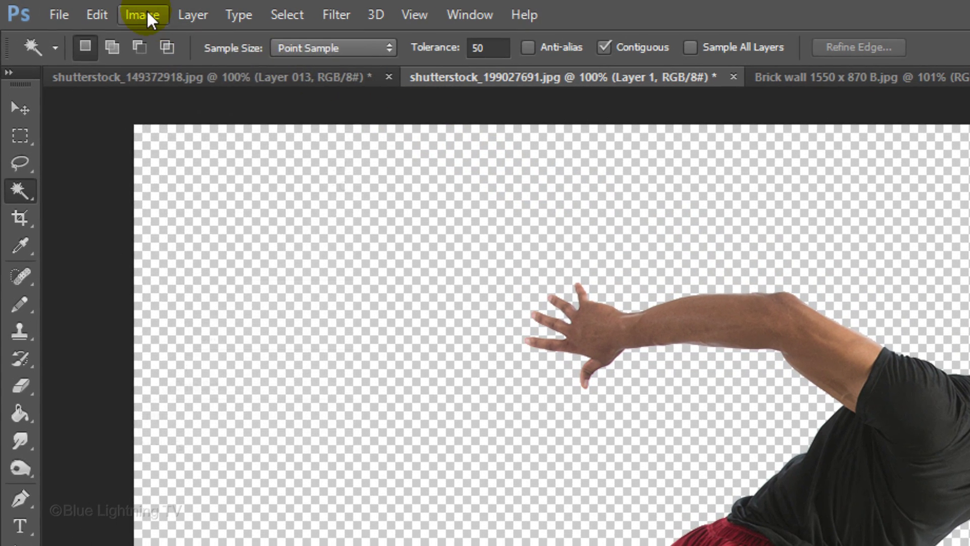
# Step: Apply Shadows/Highlights to the runner with the Shadows Amount at 100%
pyautogui.click(141, 10)
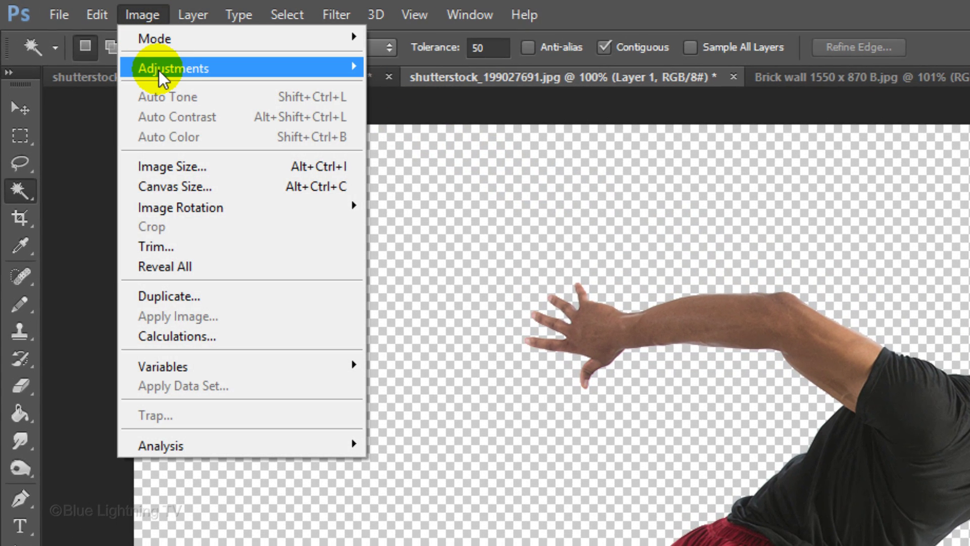
pyautogui.moveTo(174, 68)
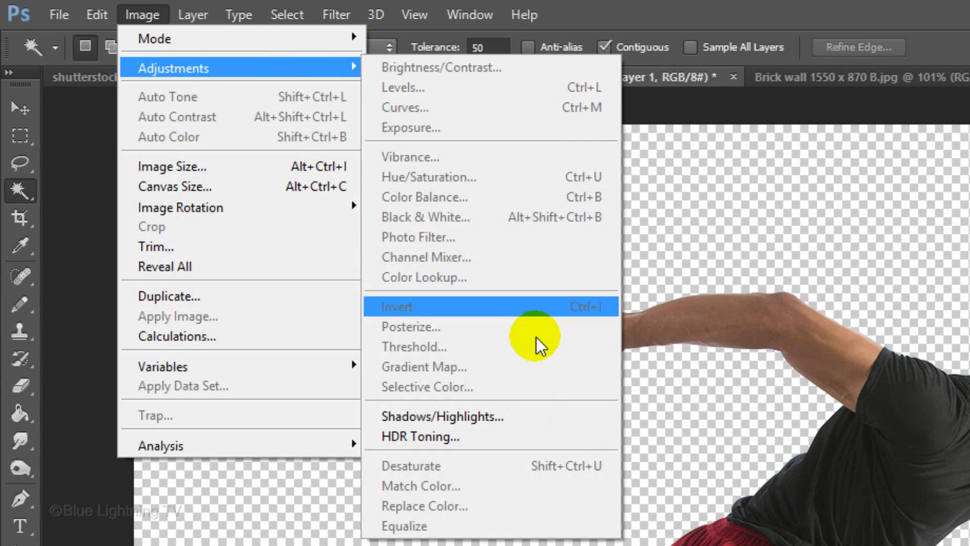
pyautogui.click(521, 414)
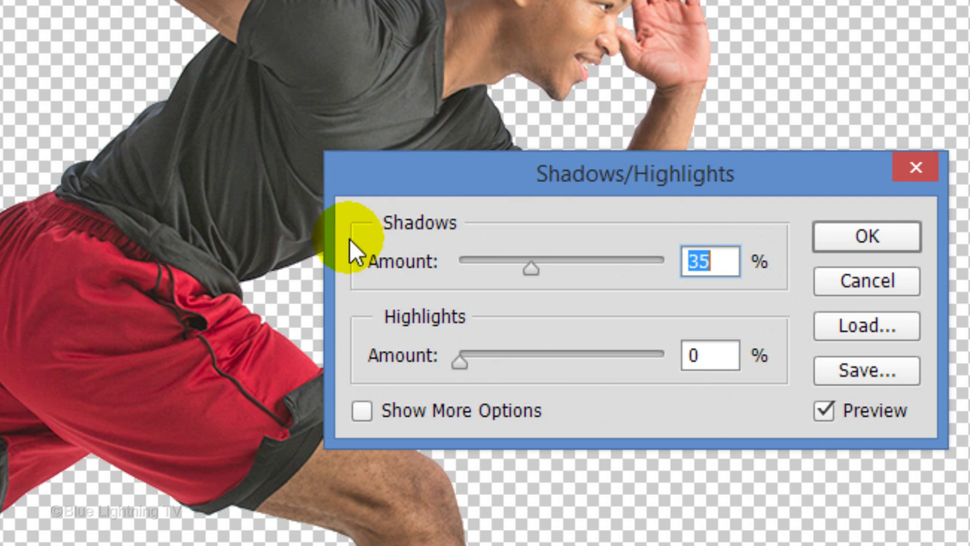
pyautogui.moveTo(529, 267); pyautogui.dragTo(747, 275)
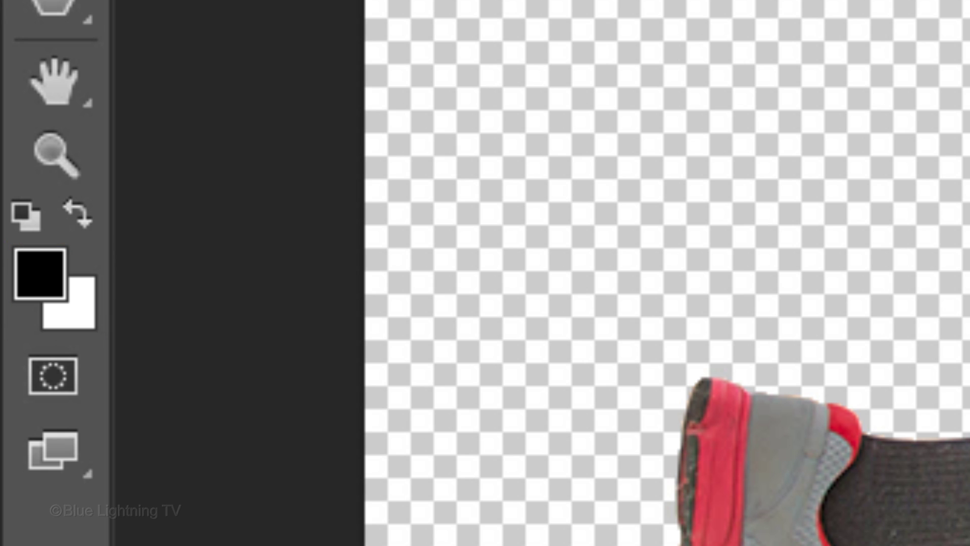
pyautogui.press('d')
pyautogui.press('x')
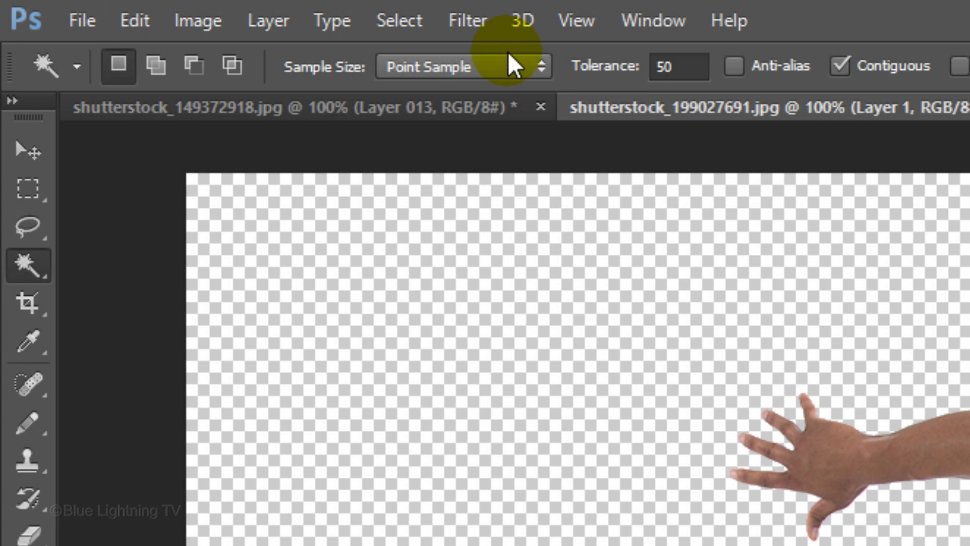
# Step: Apply the Filter Gallery Sketch > Photocopy filter with Detail 2 and Darkness 50
pyautogui.click(467, 21)
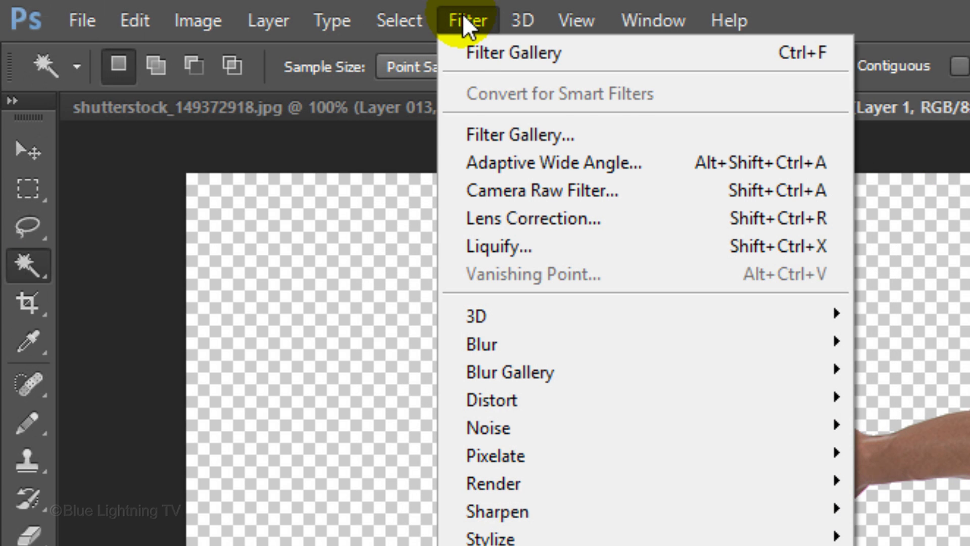
pyautogui.click(481, 134)
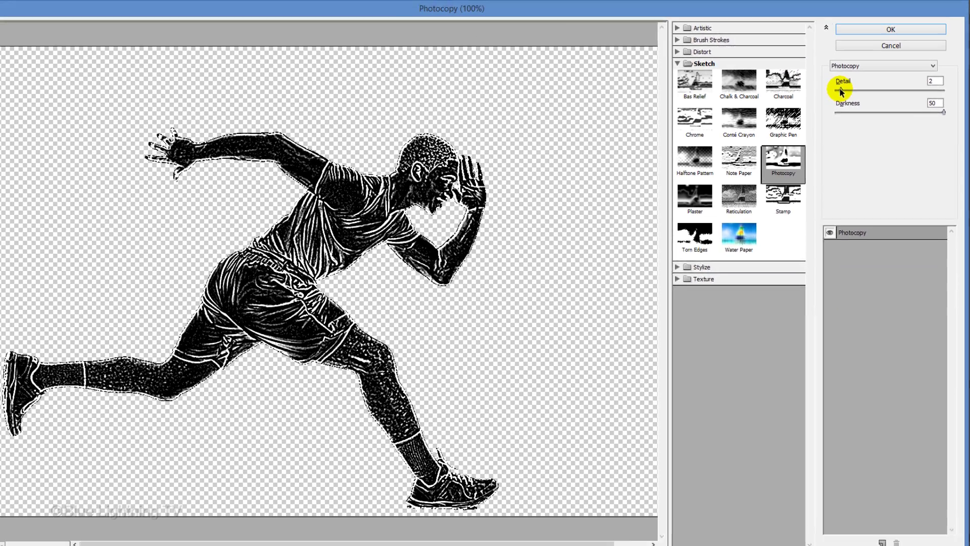
pyautogui.moveTo(843, 86)
pyautogui.mouseDown()
pyautogui.moveTo(916, 87)
pyautogui.moveTo(847, 82)
pyautogui.mouseUp()
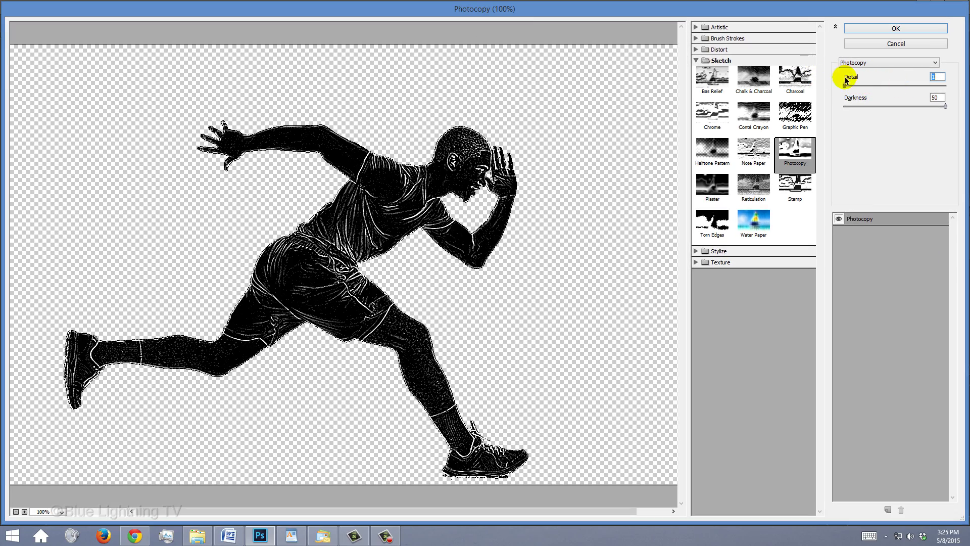
pyautogui.click(920, 107)
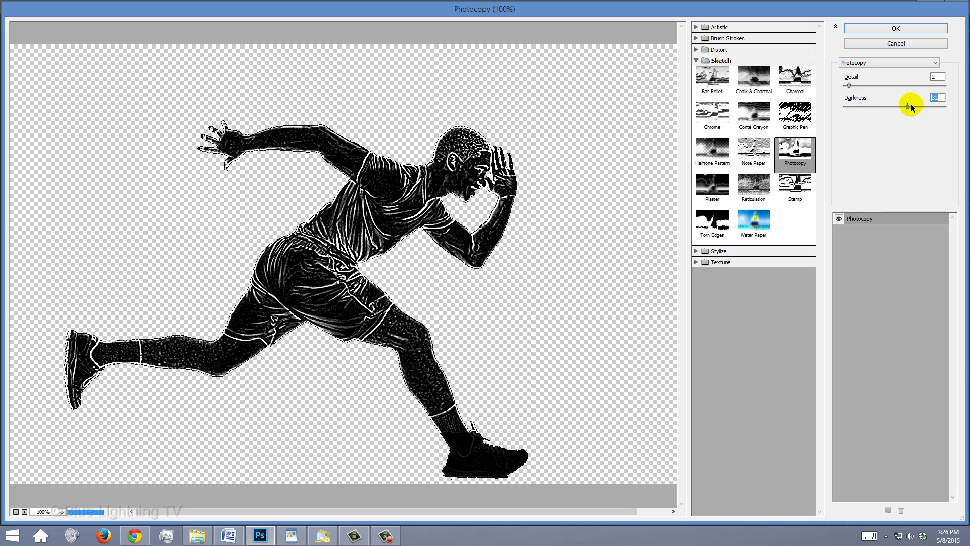
pyautogui.moveTo(920, 106); pyautogui.dragTo(945, 106)
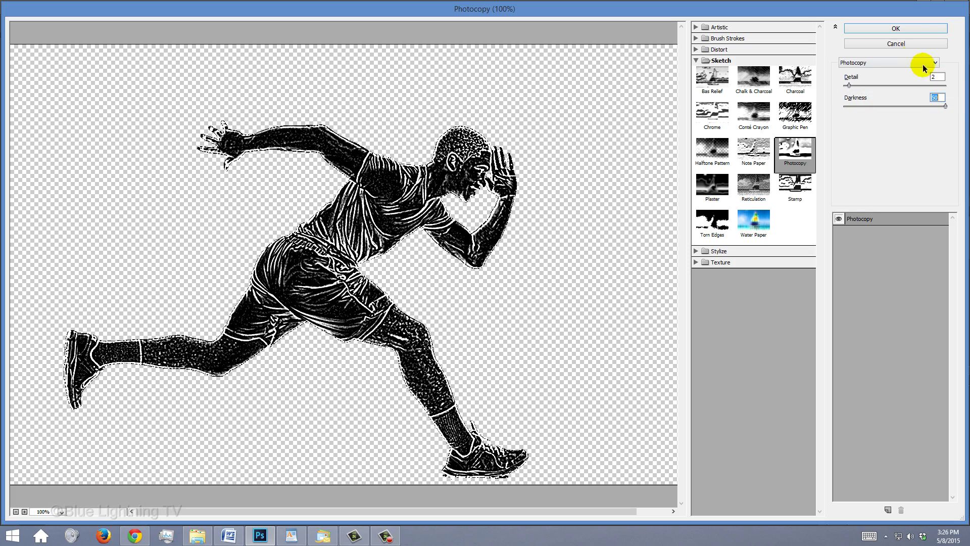
pyautogui.click(884, 26)
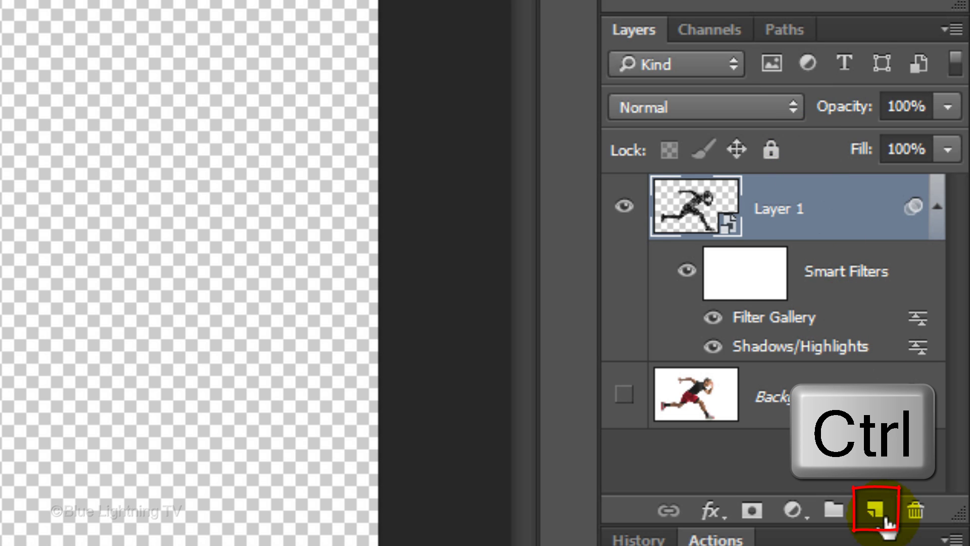
# Step: Add a black-filled layer below the runner and convert both layers into one Smart Object
pyautogui.keyDown('ctrl'); pyautogui.click(875, 510); pyautogui.keyUp('ctrl')
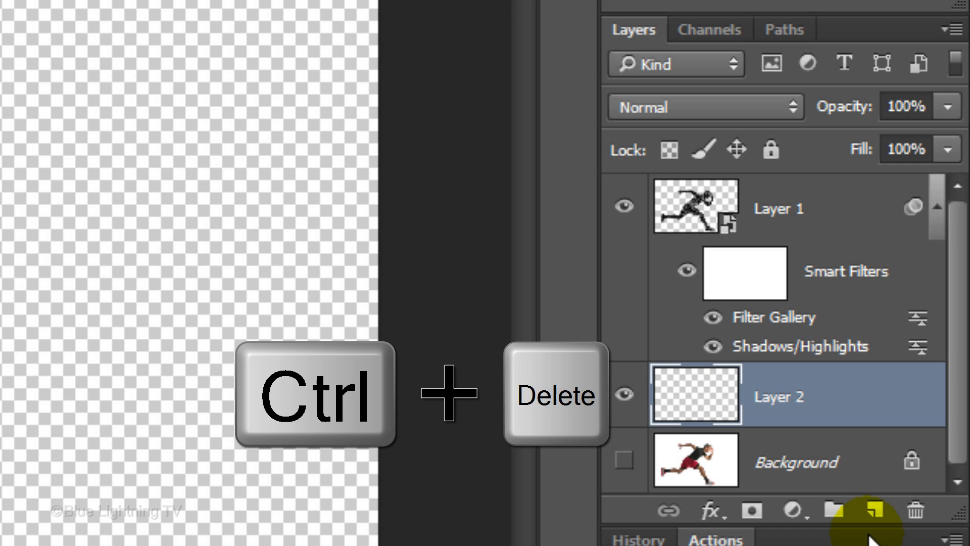
pyautogui.hotkey('ctrl', 'Delete')
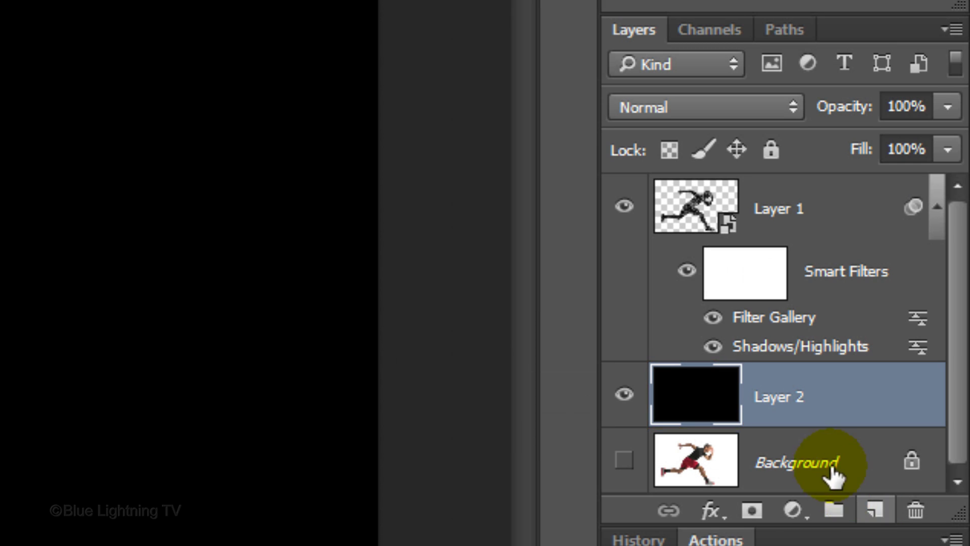
pyautogui.press('shift')
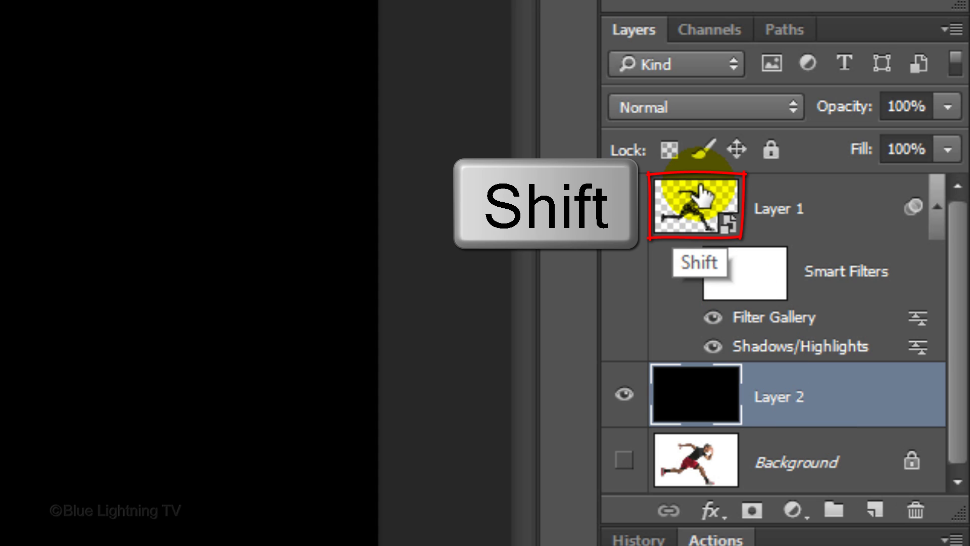
pyautogui.keyDown('shift'); pyautogui.click(704, 198); pyautogui.keyUp('shift')
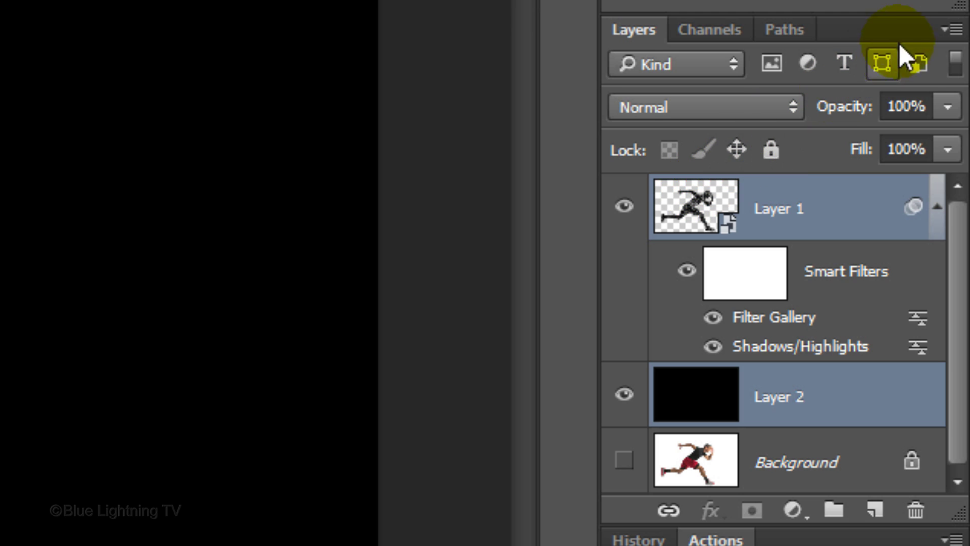
pyautogui.click(951, 30)
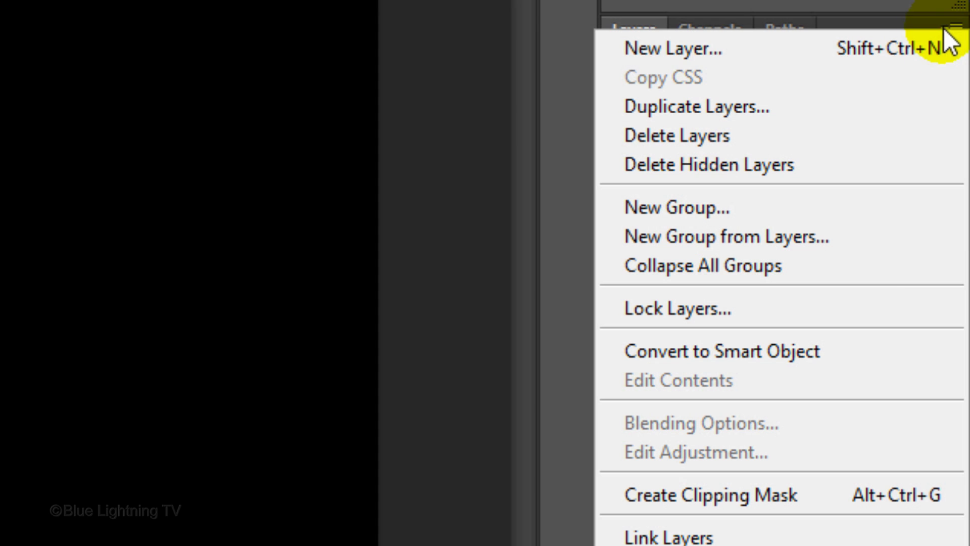
pyautogui.click(842, 356)
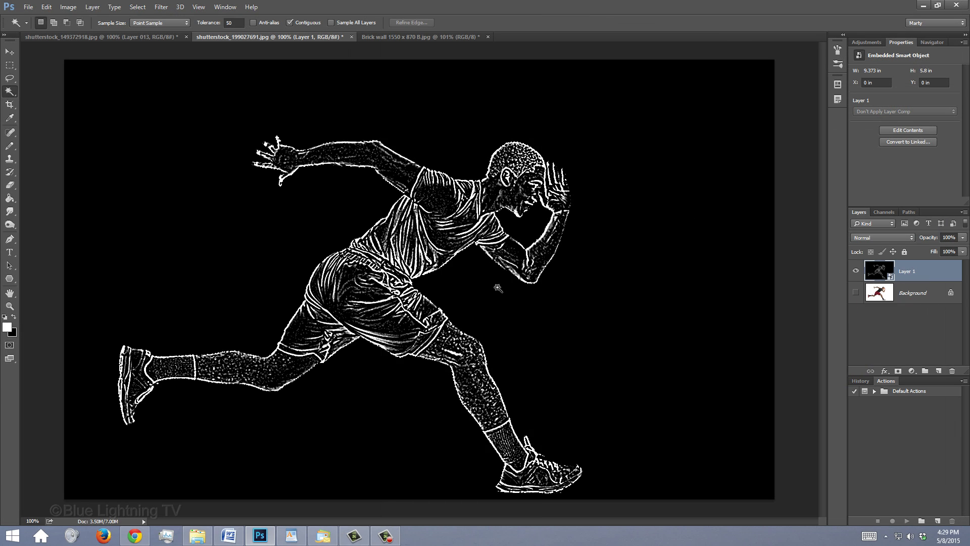
# Step: Move the runner layer into the Brick wall document, dropping it centred on the canvas
pyautogui.press('v')
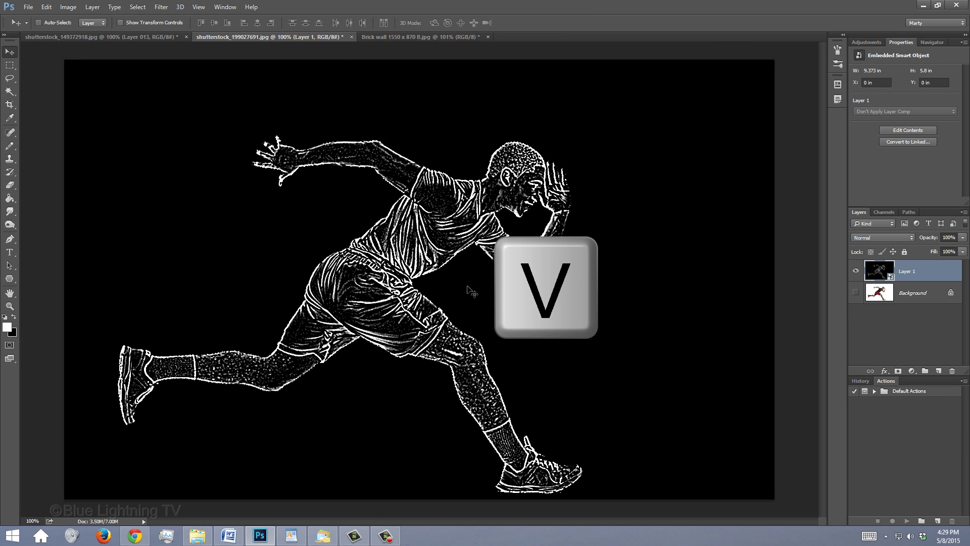
pyautogui.moveTo(470, 282); pyautogui.dragTo(457, 38)
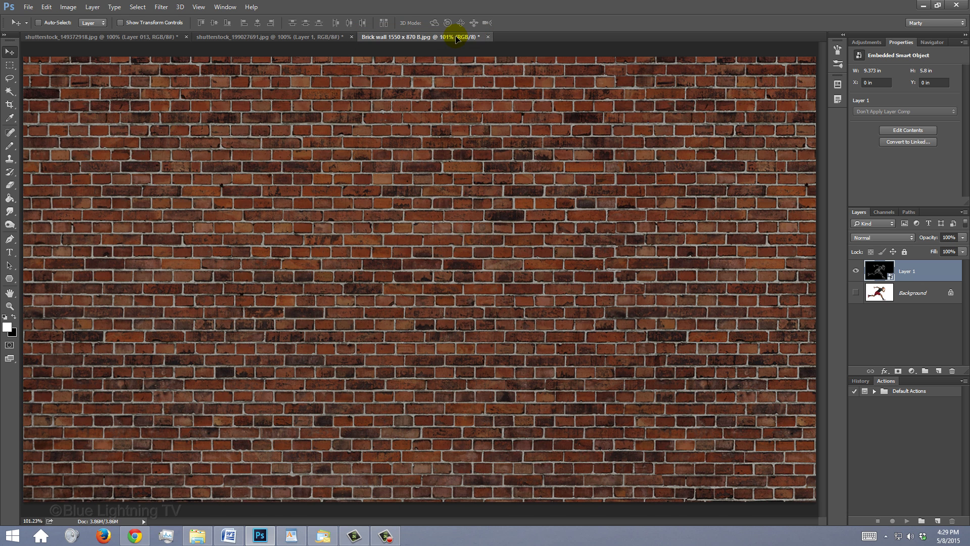
pyautogui.press('shift')
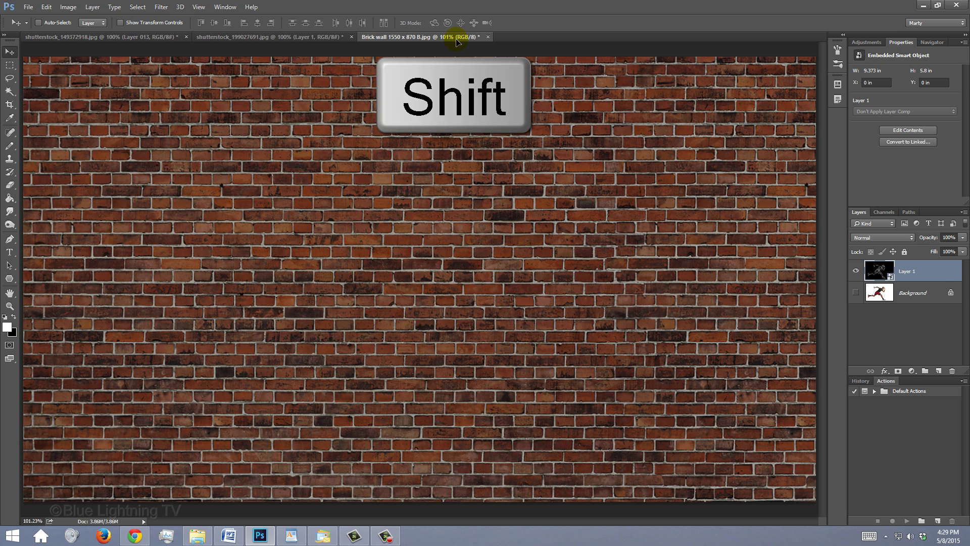
pyautogui.moveTo(458, 41); pyautogui.dragTo(451, 319)
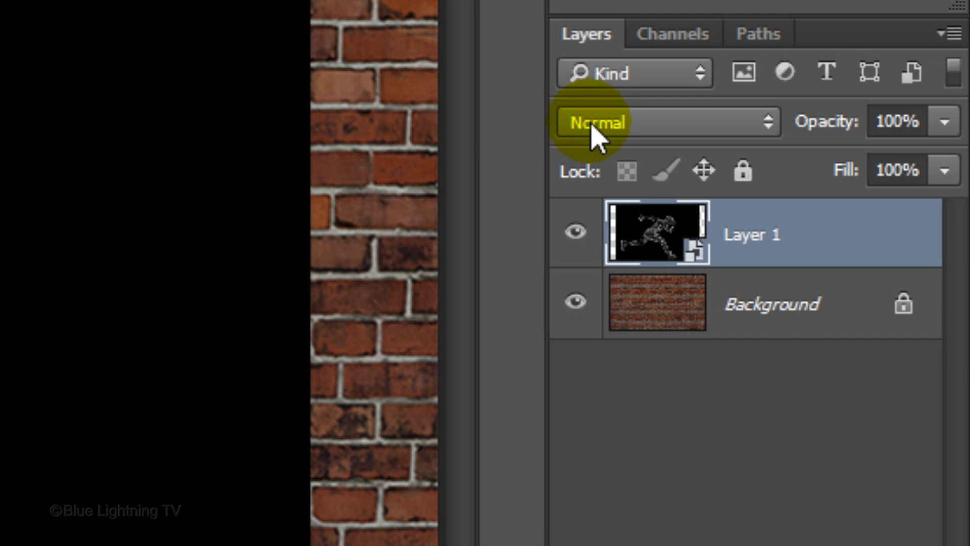
# Step: Set the runner layer's blend mode to Screen
pyautogui.click(865, 239)
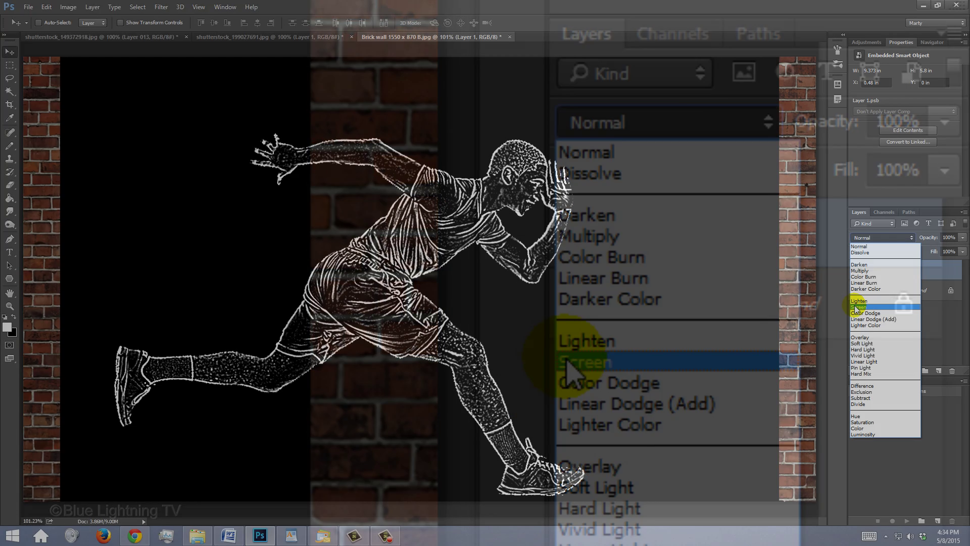
pyautogui.click(854, 305)
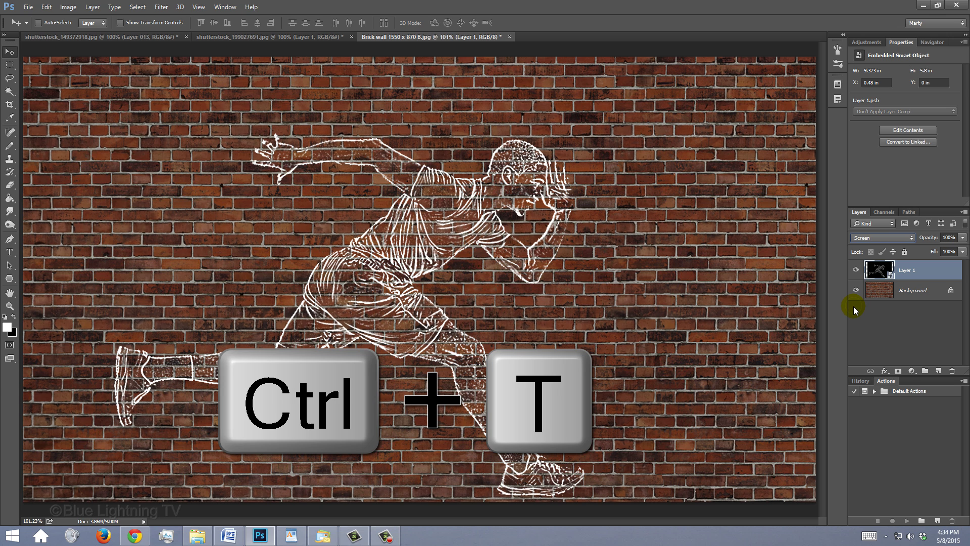
# Step: Scale the chalk runner up proportionally, shift it left, and commit the transform
pyautogui.hotkey('ctrl', 't')
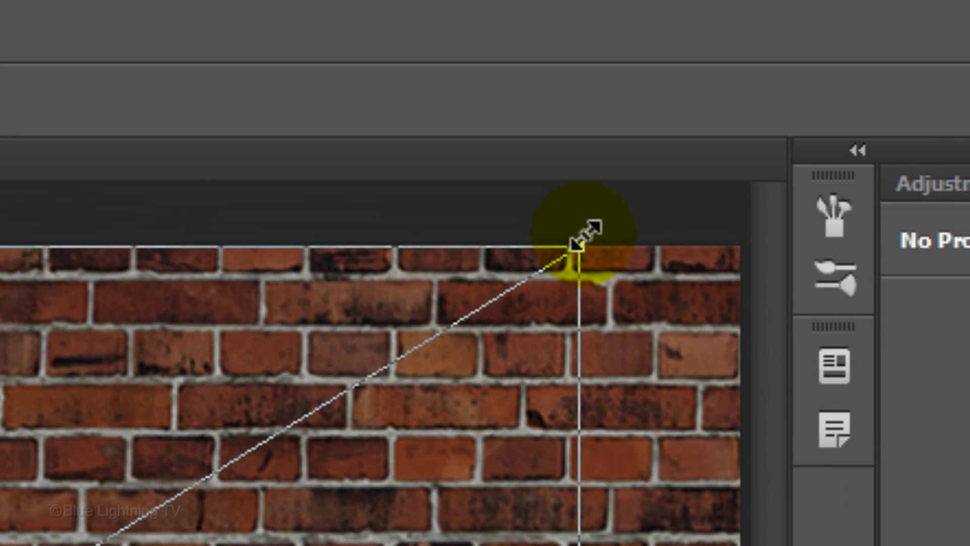
pyautogui.press('shift')
pyautogui.moveTo(578, 242); pyautogui.dragTo(846, 27)
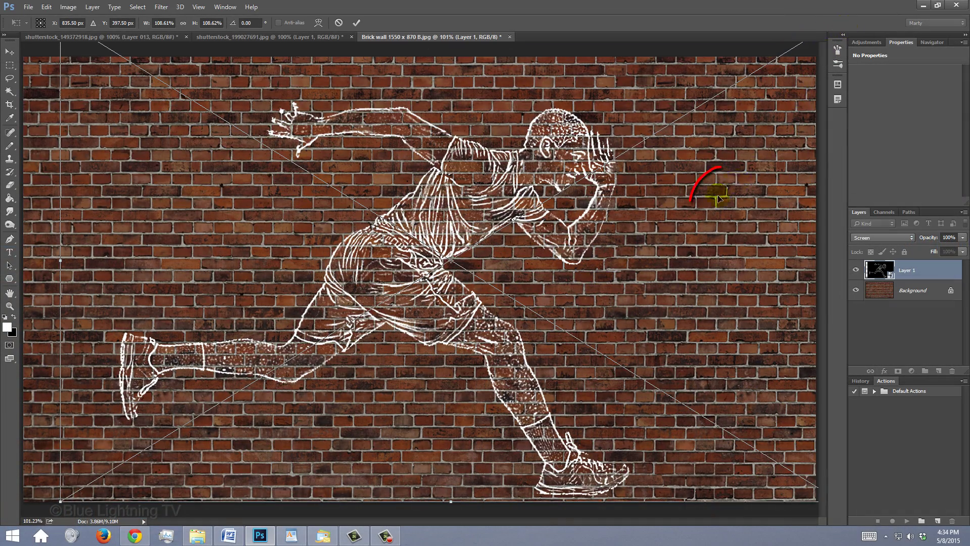
pyautogui.moveTo(719, 198); pyautogui.dragTo(668, 201)
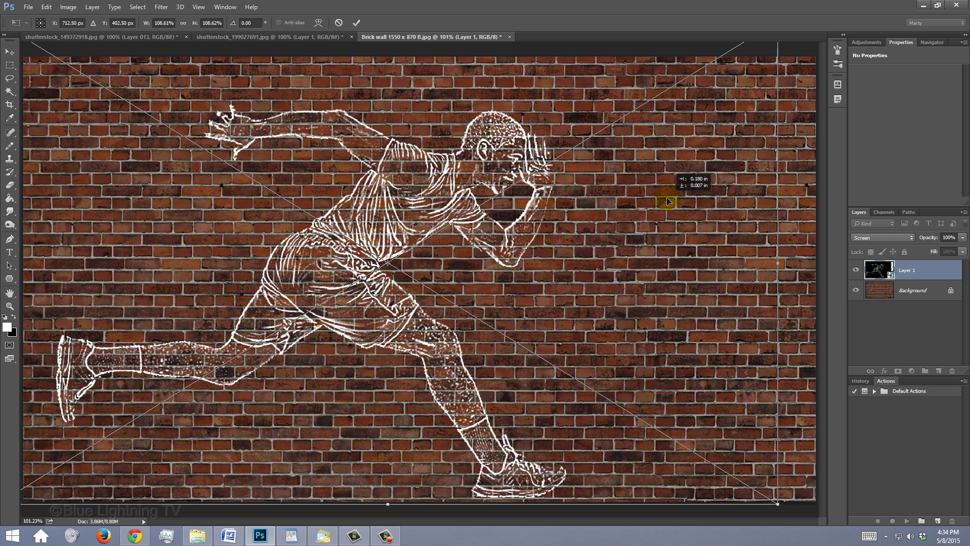
pyautogui.press('Return')
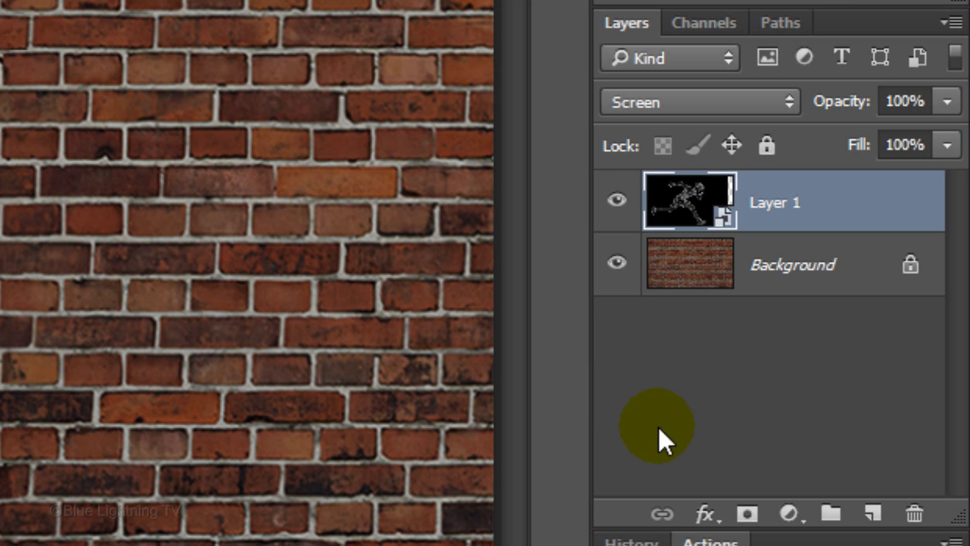
# Step: Add a layer mask to the runner layer and set up a 5 px, 100% hard pencil
pyautogui.click(747, 515)
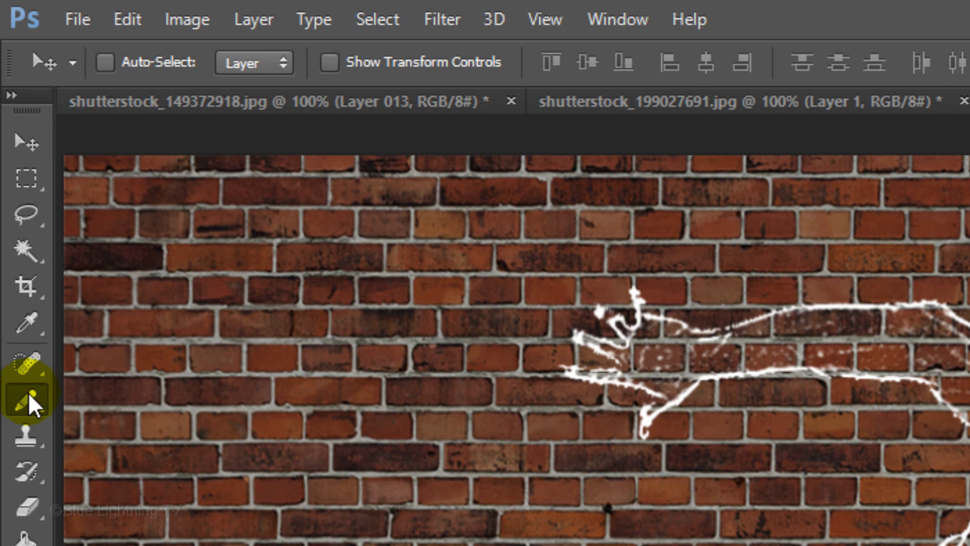
pyautogui.click(27, 400)
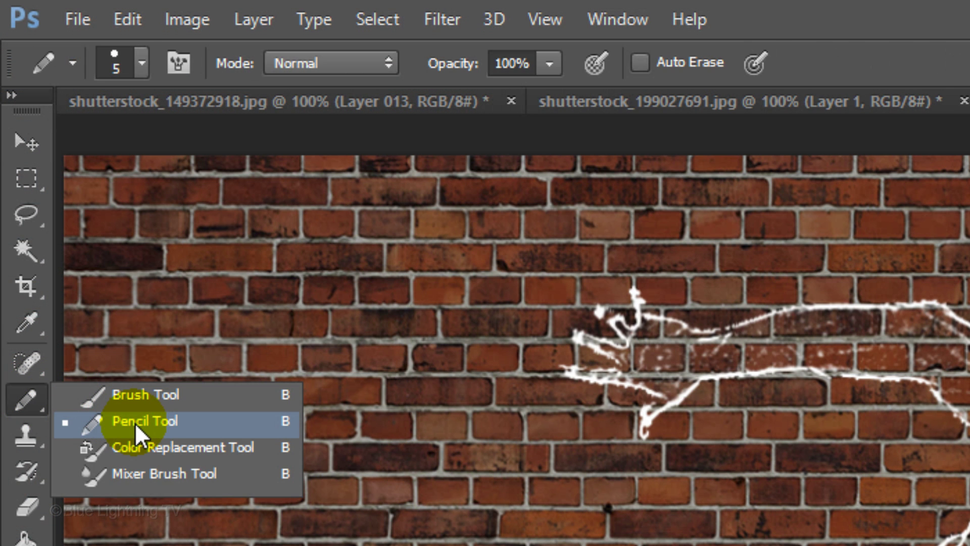
pyautogui.click(136, 422)
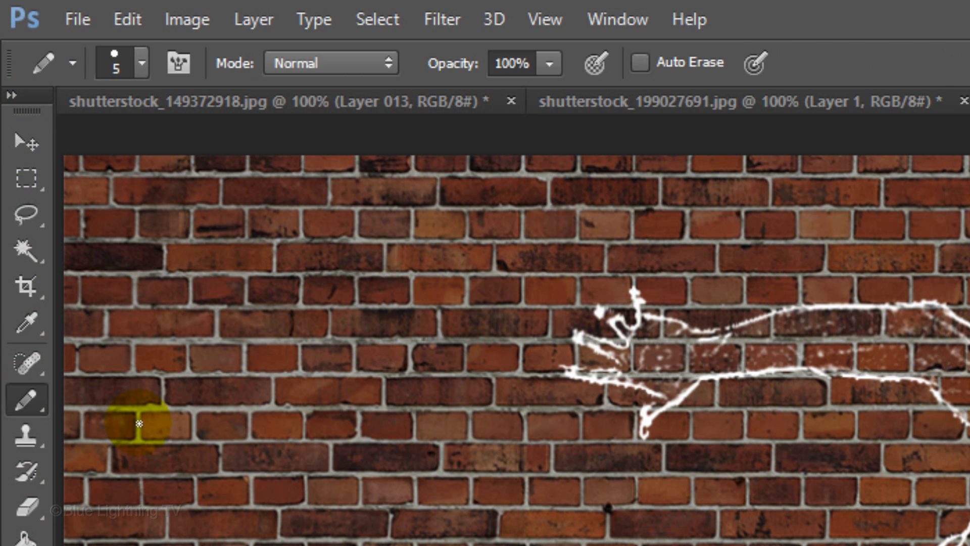
pyautogui.click(140, 55)
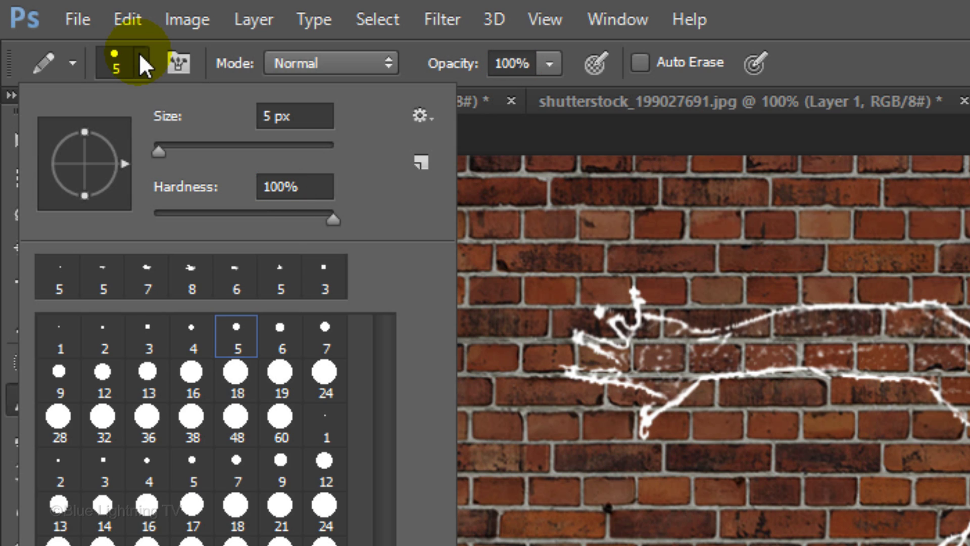
pyautogui.press('Return')
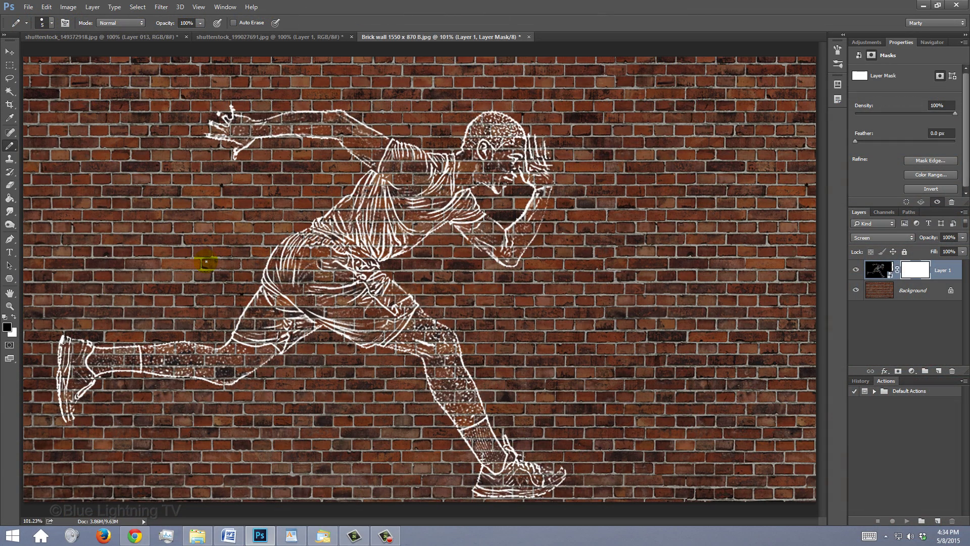
pyautogui.press(']')
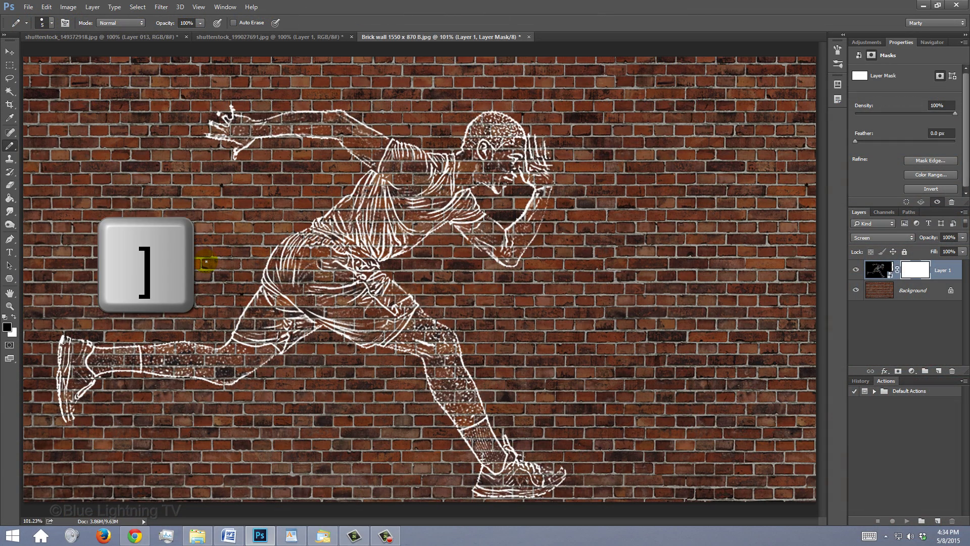
pyautogui.press('[')
pyautogui.press(']')
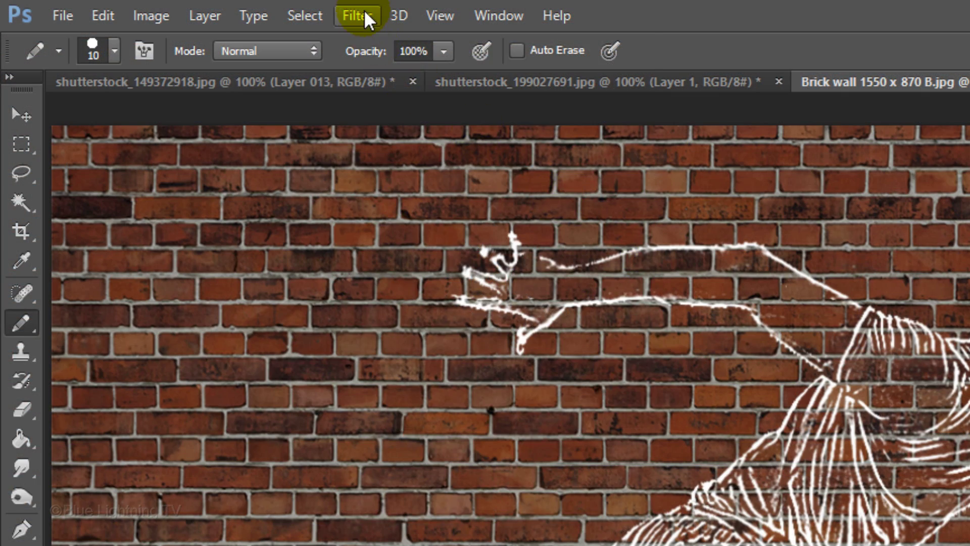
# Step: Add Gaussian noise with an amount of about 17.55 to the runner's layer mask
pyautogui.click(357, 15)
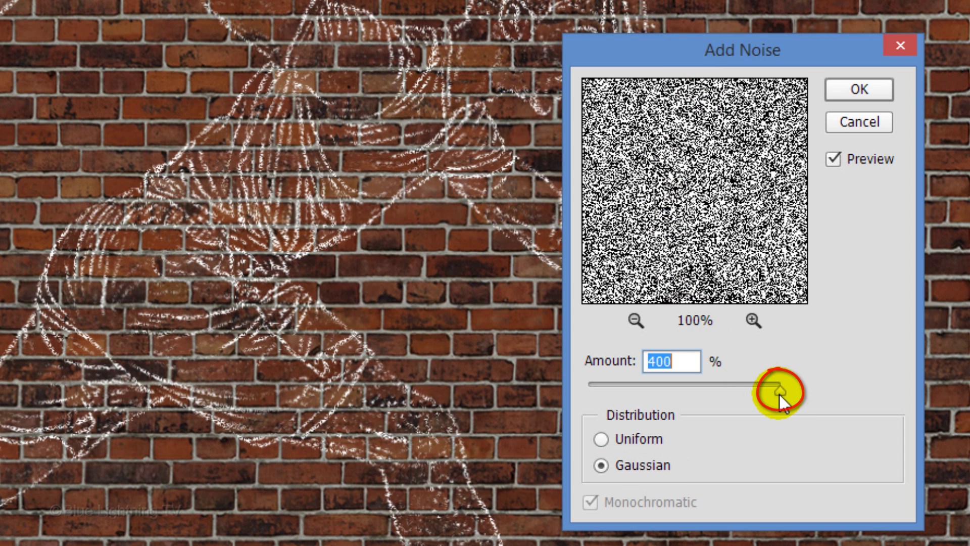
pyautogui.moveTo(781, 391)
pyautogui.mouseDown()
pyautogui.moveTo(581, 379)
pyautogui.moveTo(680, 389)
pyautogui.mouseUp()
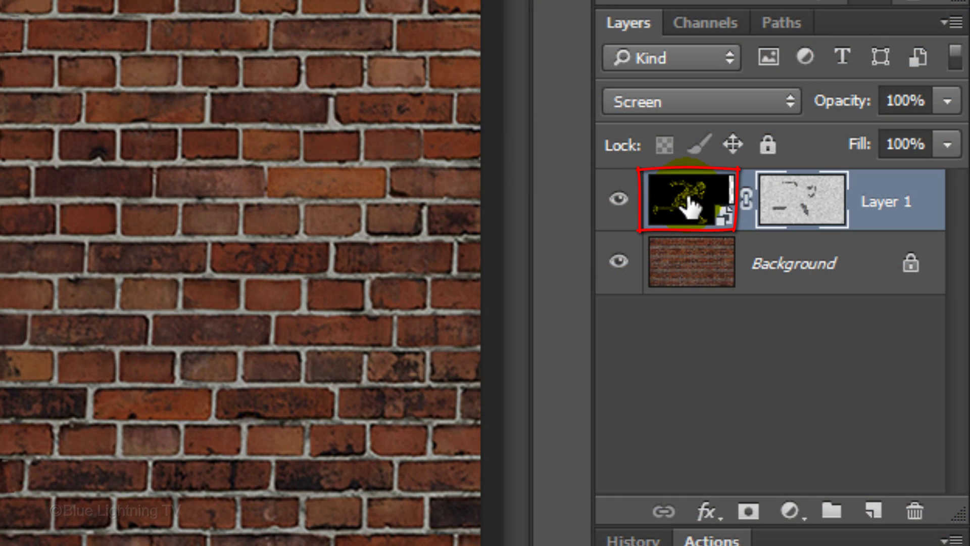
# Step: Open the runner's smart object and add a Stroke effect coloured white
pyautogui.doubleClick(689, 203)
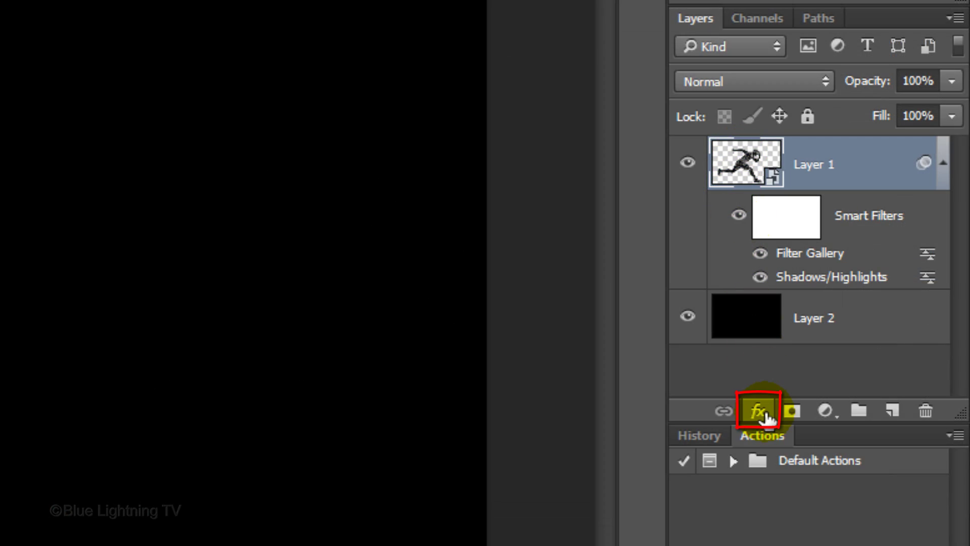
pyautogui.click(762, 412)
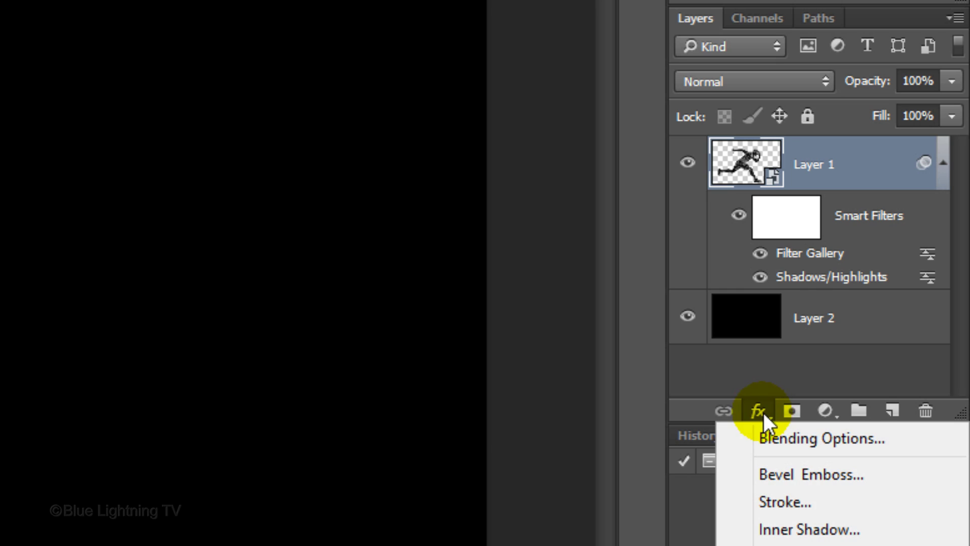
pyautogui.click(769, 502)
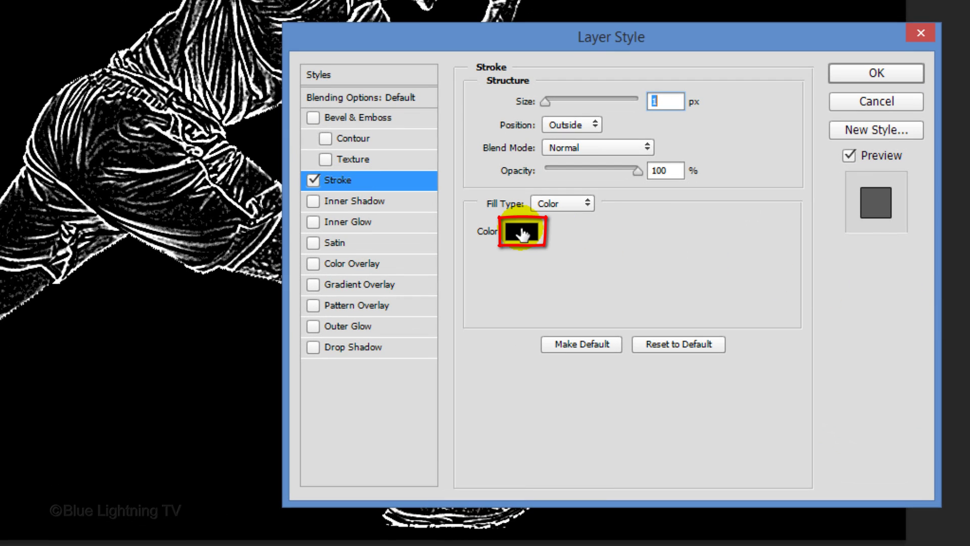
pyautogui.click(523, 234)
pyautogui.moveTo(472, 240); pyautogui.dragTo(449, 228)
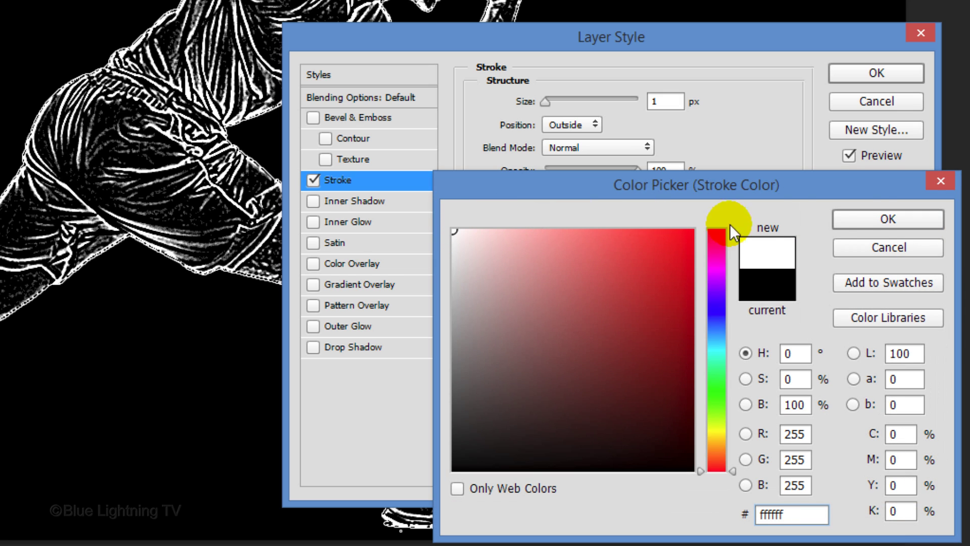
pyautogui.click(883, 220)
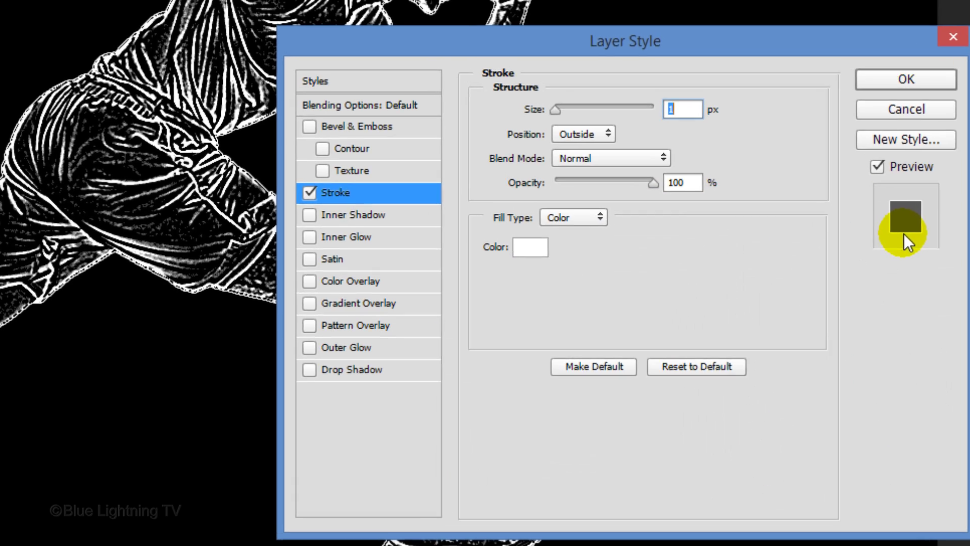
pyautogui.write('2')
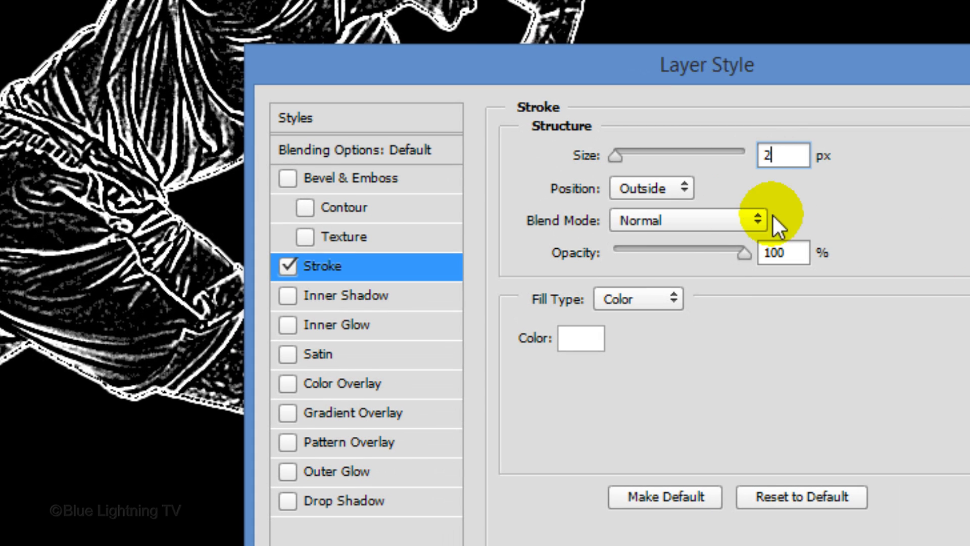
# Step: Set the stroke to Center position, Dissolve blend mode and 60% opacity, and apply it
pyautogui.click(679, 185)
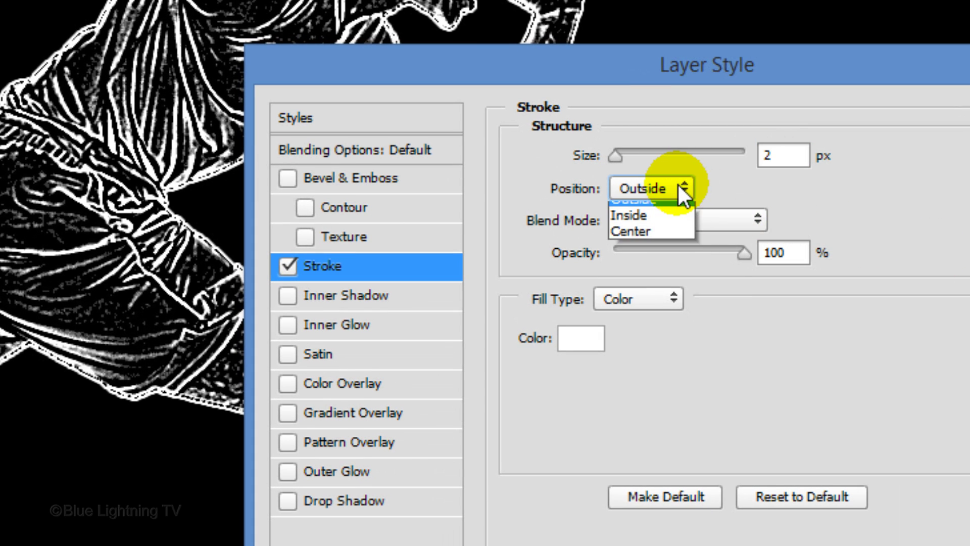
pyautogui.click(657, 239)
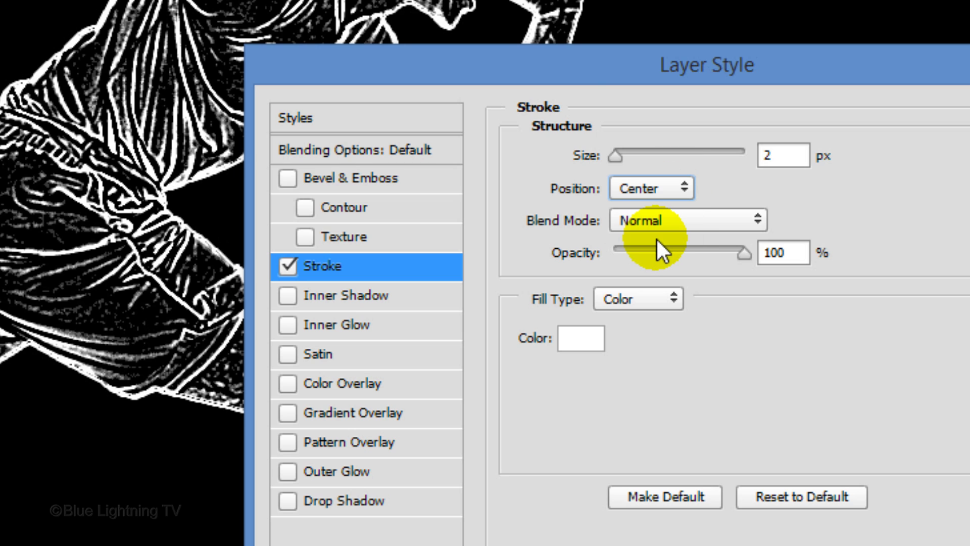
pyautogui.click(660, 220)
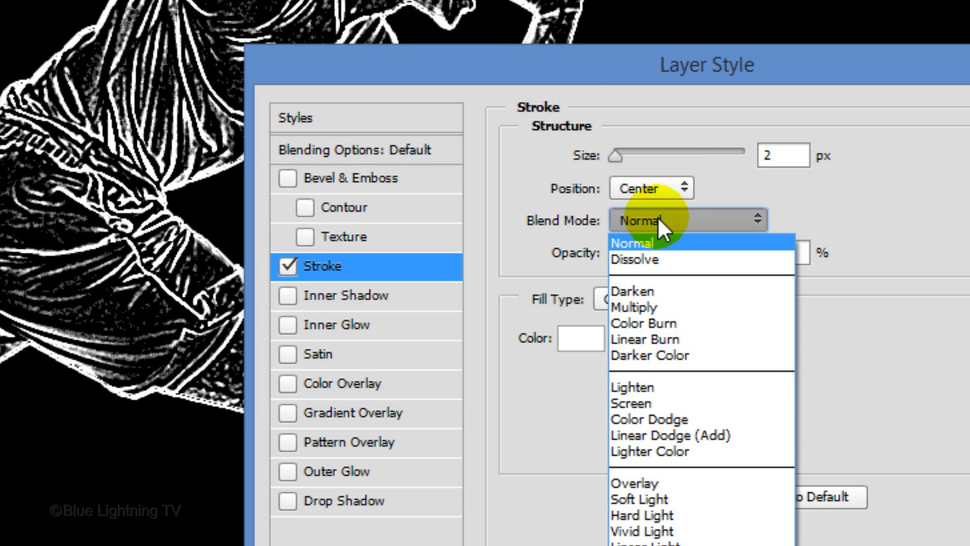
pyautogui.click(654, 259)
pyautogui.click(789, 253)
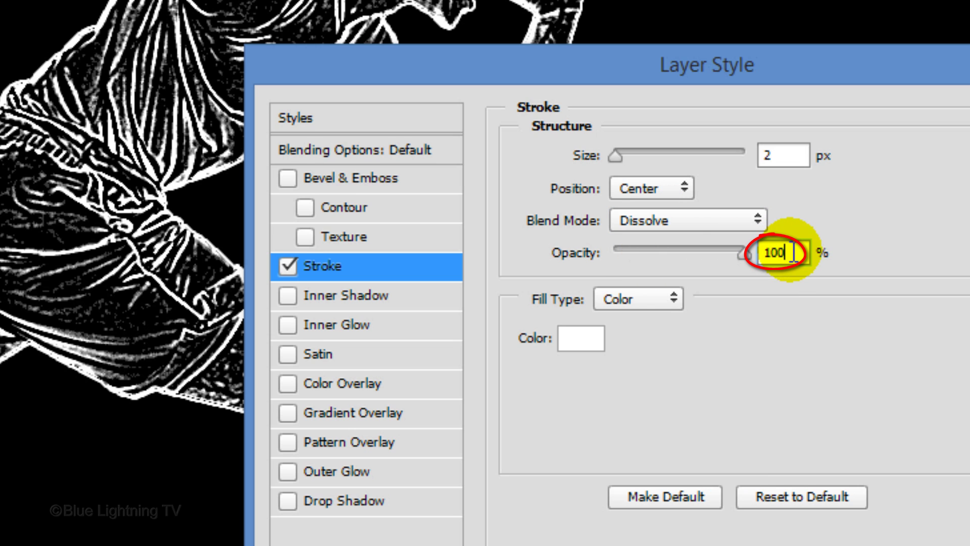
pyautogui.moveTo(743, 253); pyautogui.dragTo(699, 254)
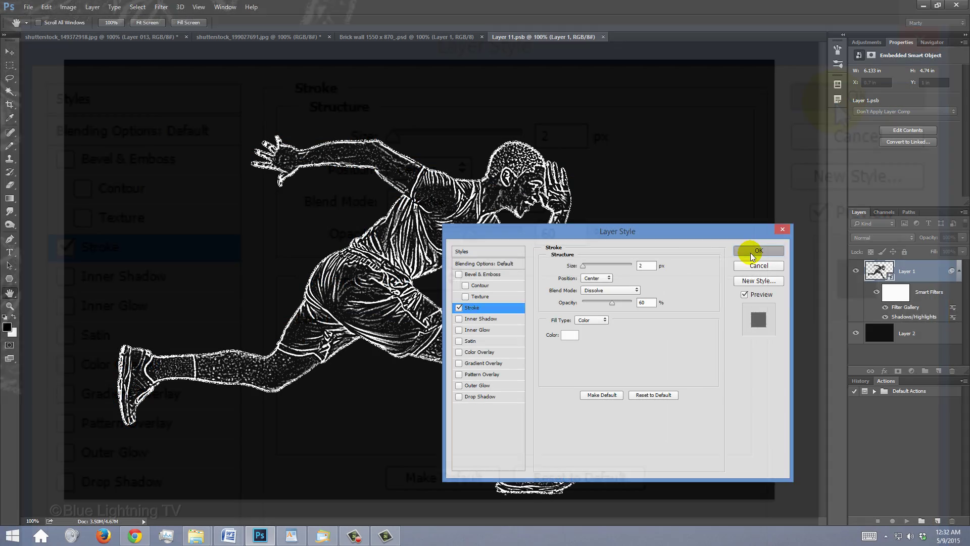
pyautogui.click(754, 255)
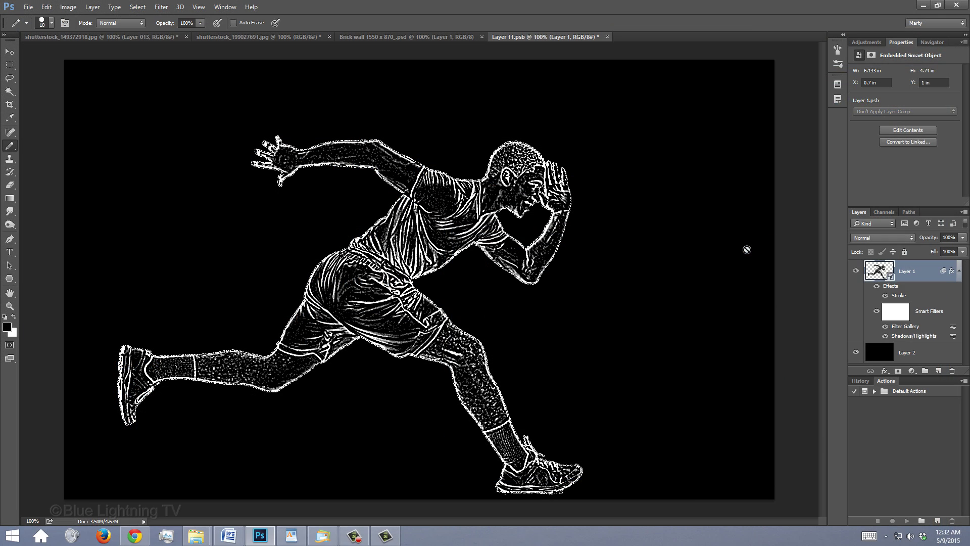
# Step: Close the Layer 11.psb smart object, saving its changes into the composite
pyautogui.click(607, 36)
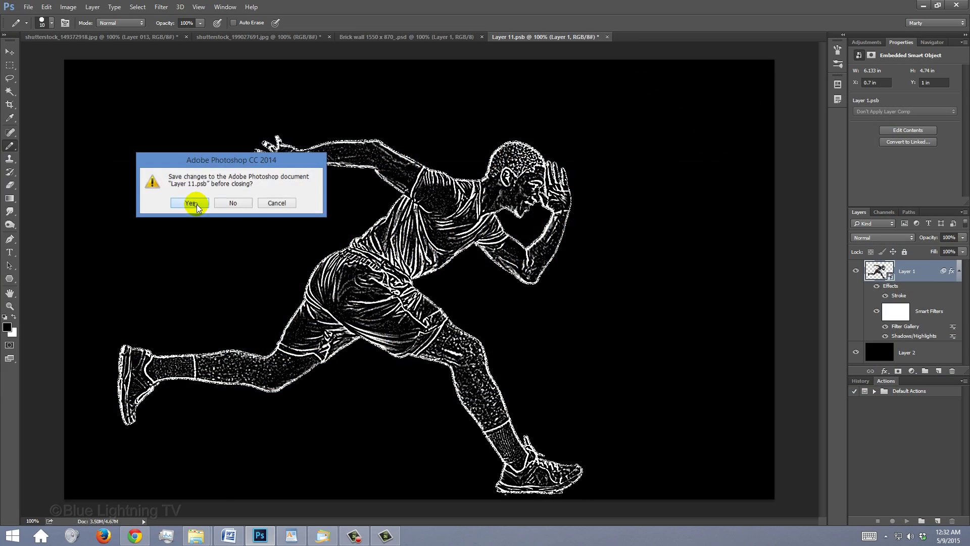
pyautogui.click(196, 204)
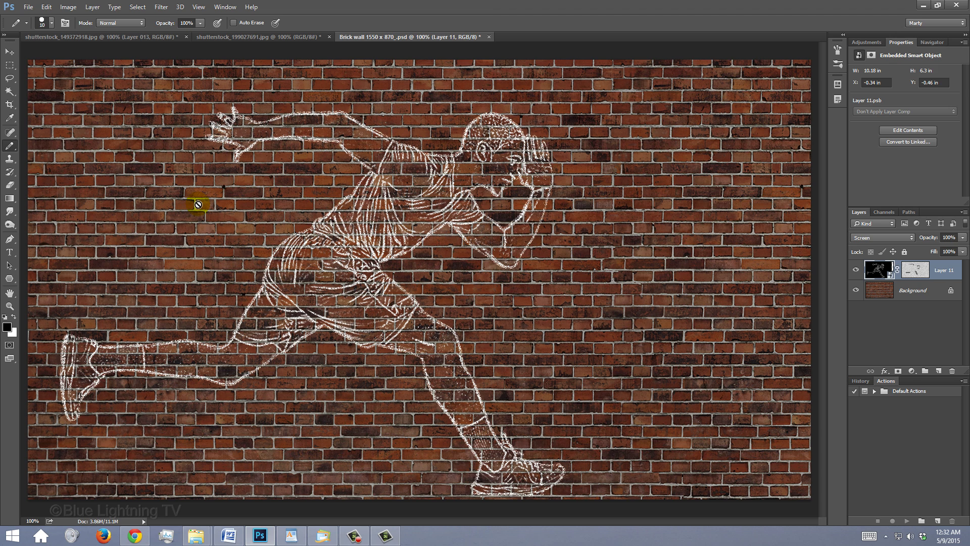